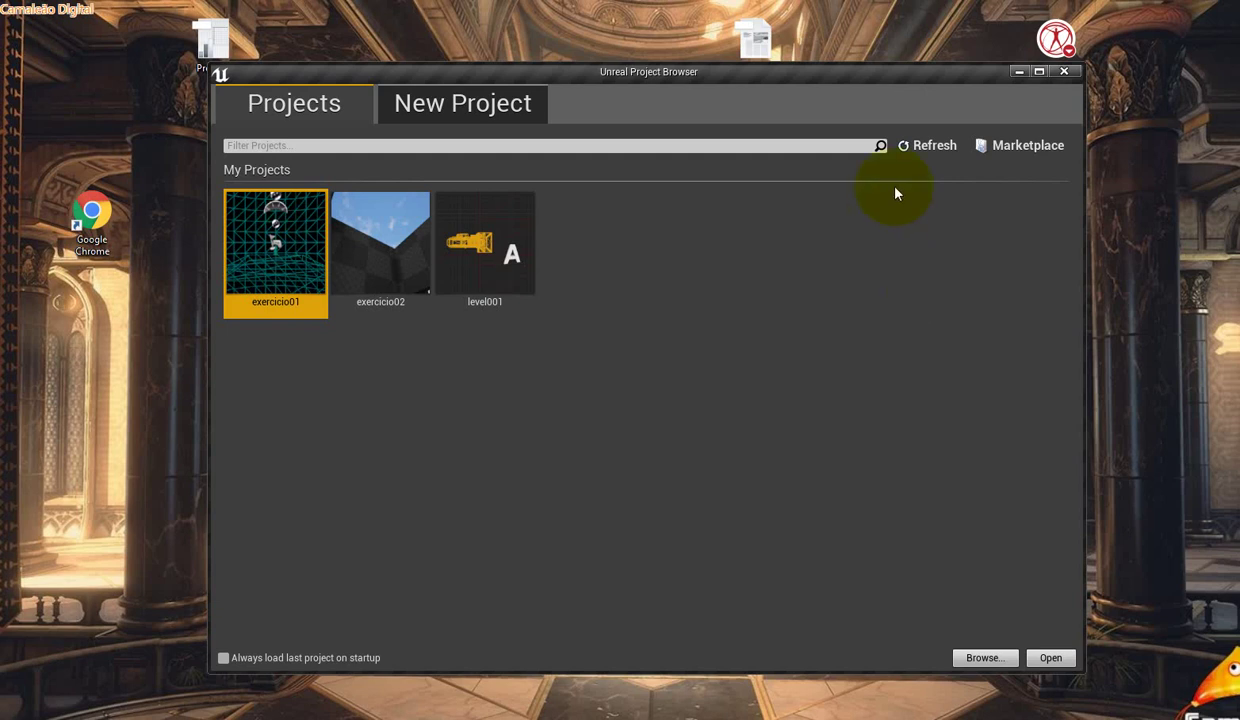
- Move the Project Browser window into place and show the New Project templates
{"action": "left_click_drag", "start_coordinate": [803, 71], "coordinate": [765, 126]}
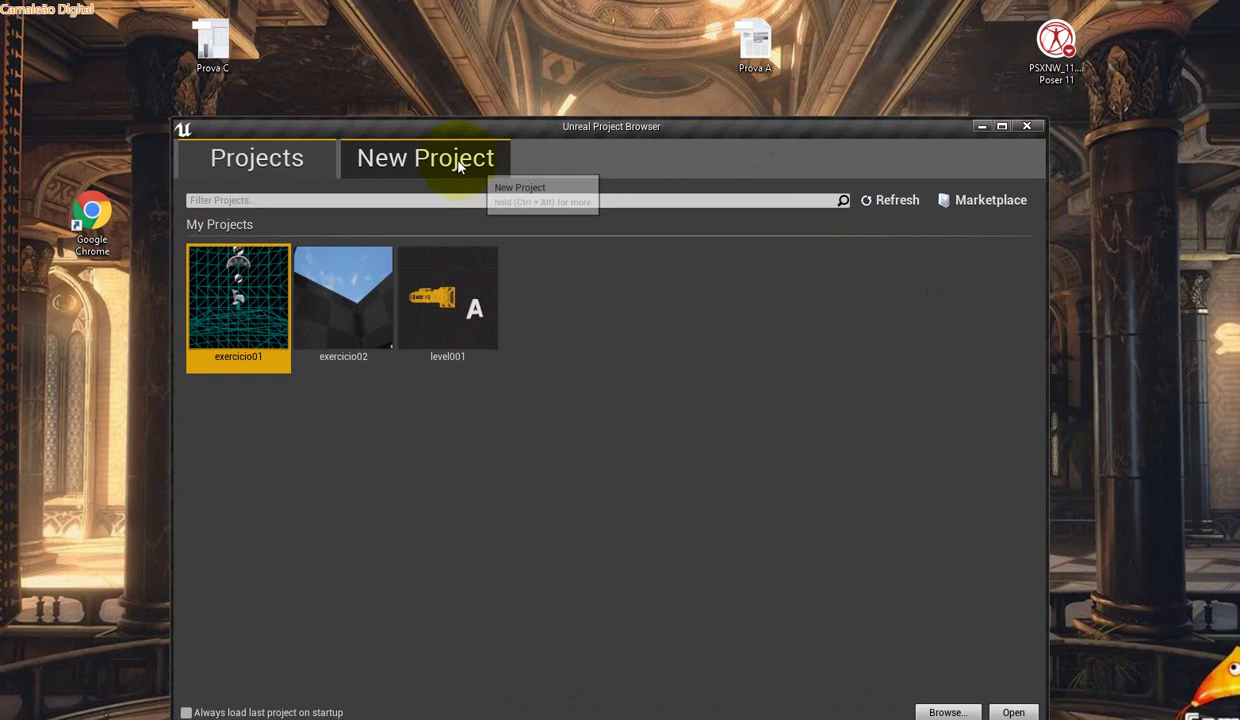
{"action": "left_click", "coordinate": [425, 152]}
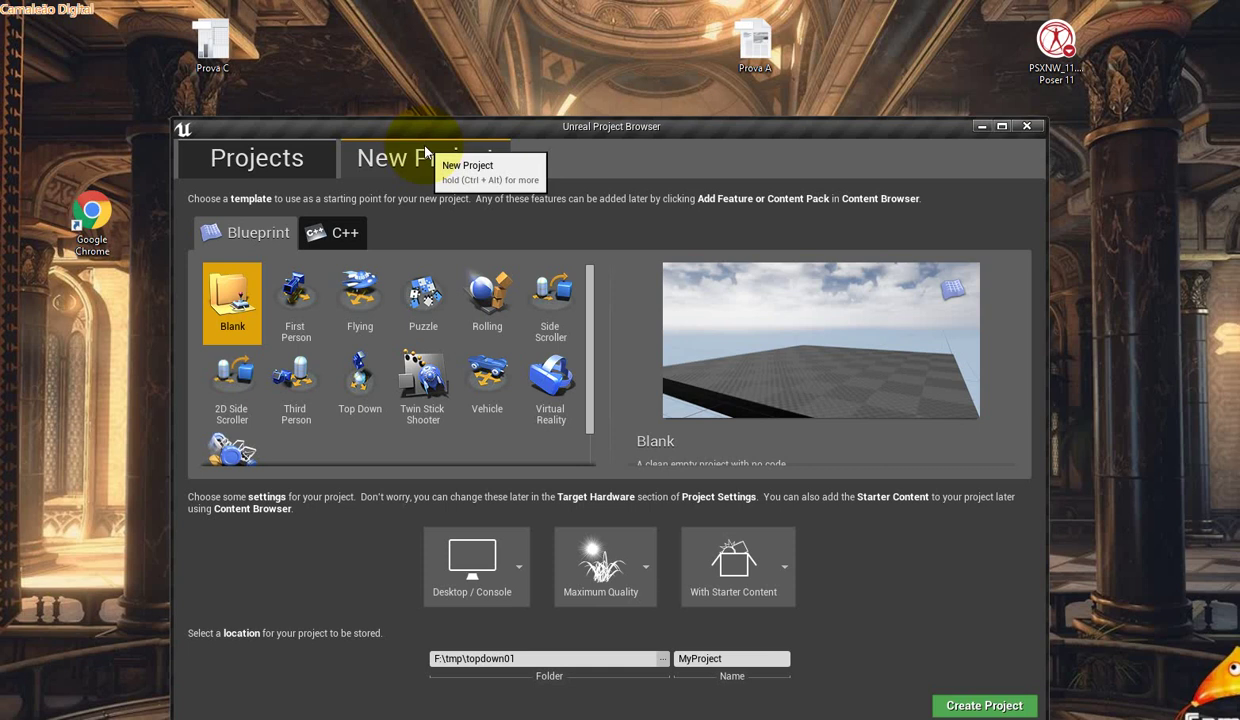
{"action": "left_click", "coordinate": [586, 318]}
{"action": "mouse_move", "coordinate": [586, 318]}
{"action": "left_mouse_down"}
{"action": "mouse_move", "coordinate": [590, 352]}
{"action": "mouse_move", "coordinate": [578, 291]}
{"action": "left_mouse_up"}
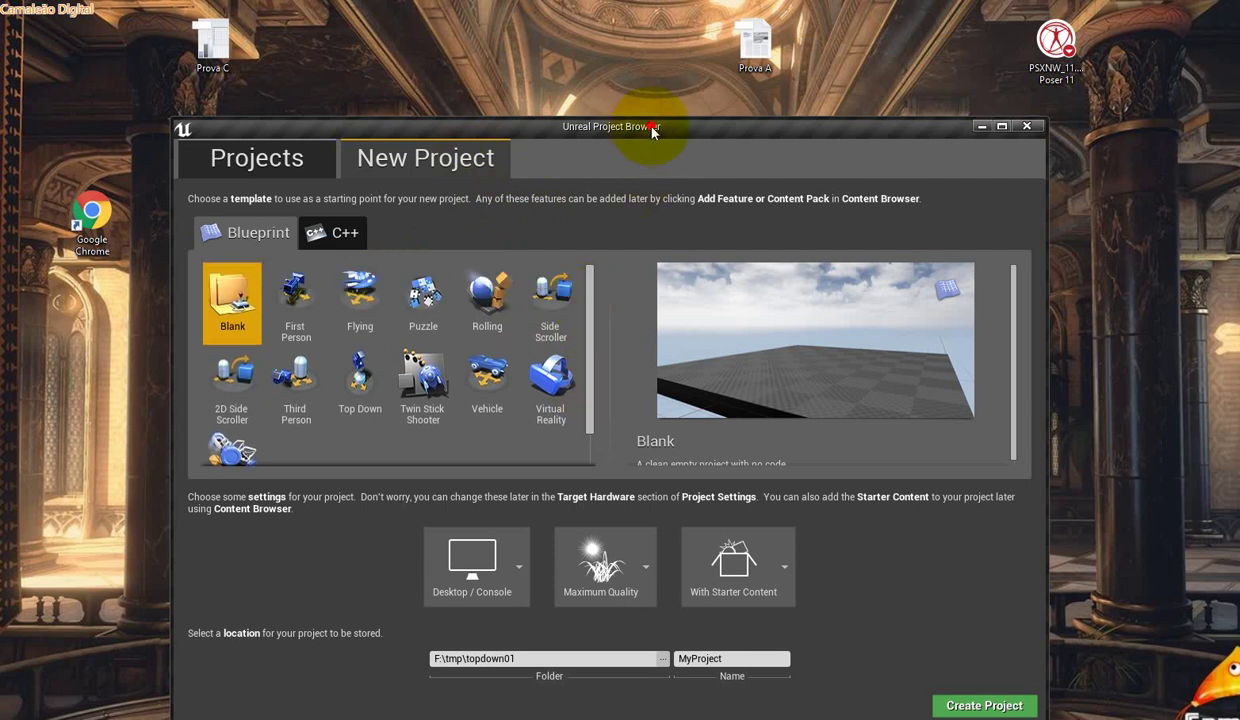
{"action": "left_click_drag", "start_coordinate": [651, 128], "coordinate": [678, 91]}
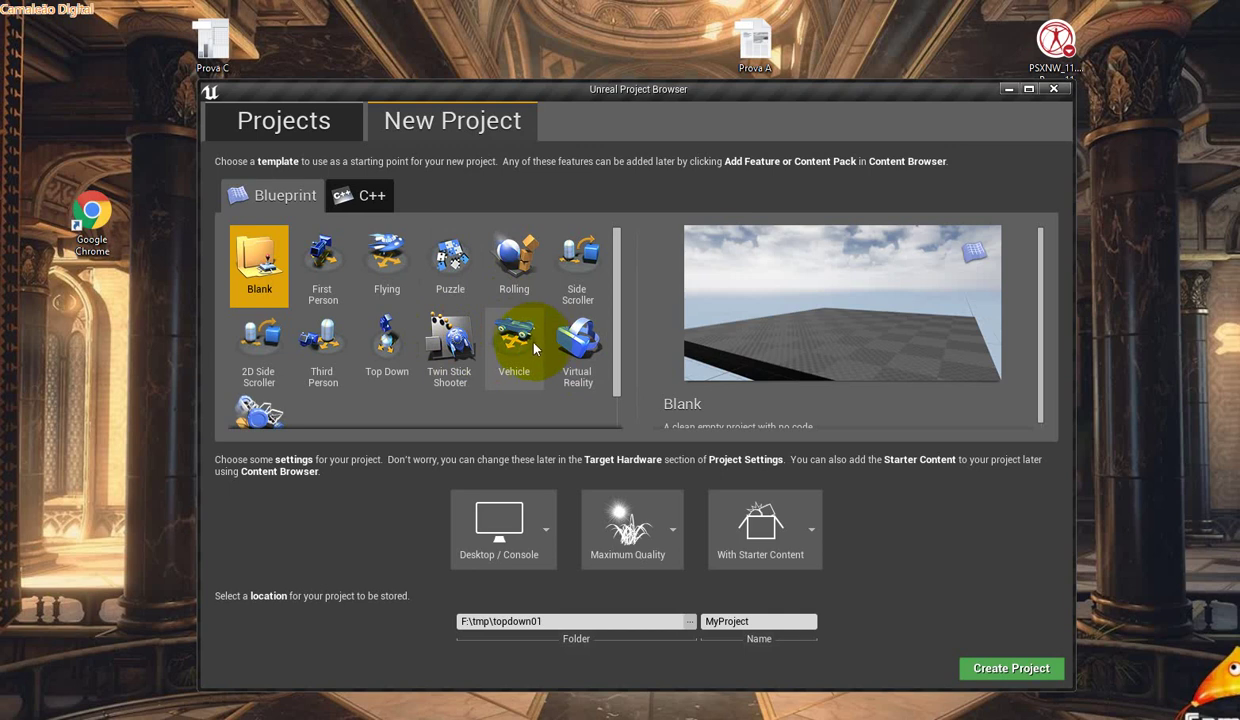
{"action": "scroll", "coordinate": [517, 352], "scroll_direction": "down", "scroll_amount": 1}
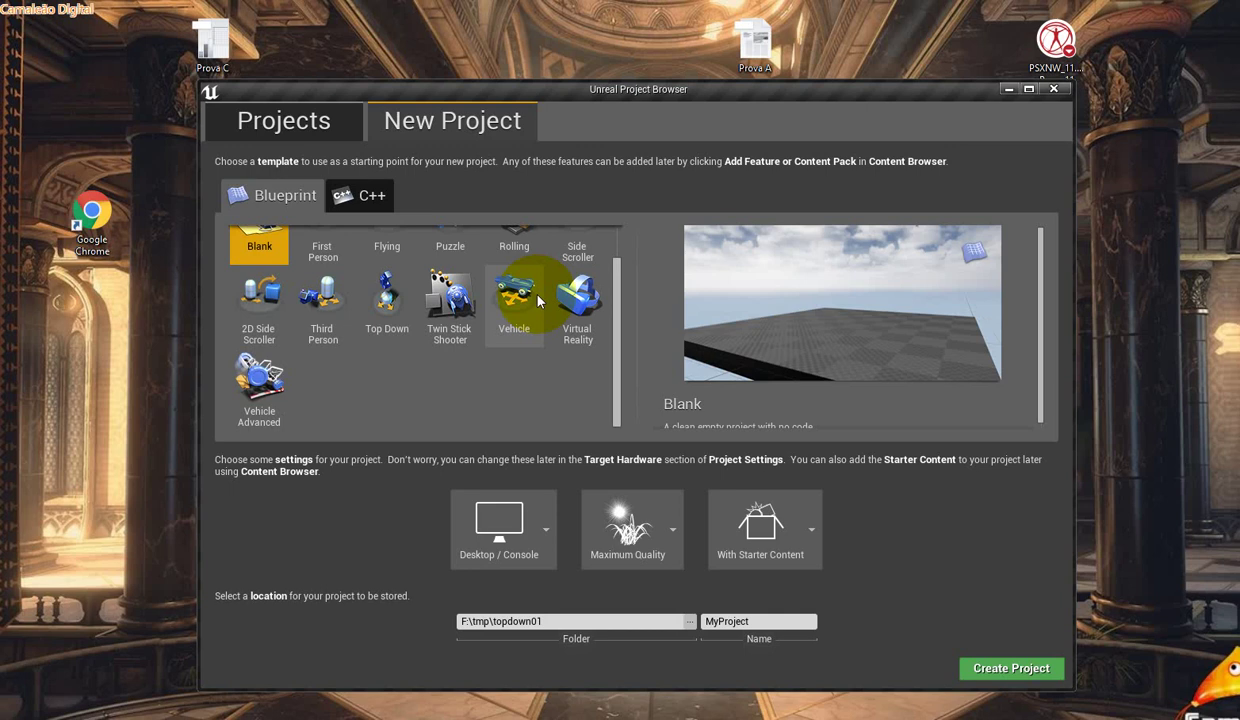
{"action": "scroll", "coordinate": [510, 305], "scroll_direction": "up", "scroll_amount": 1}
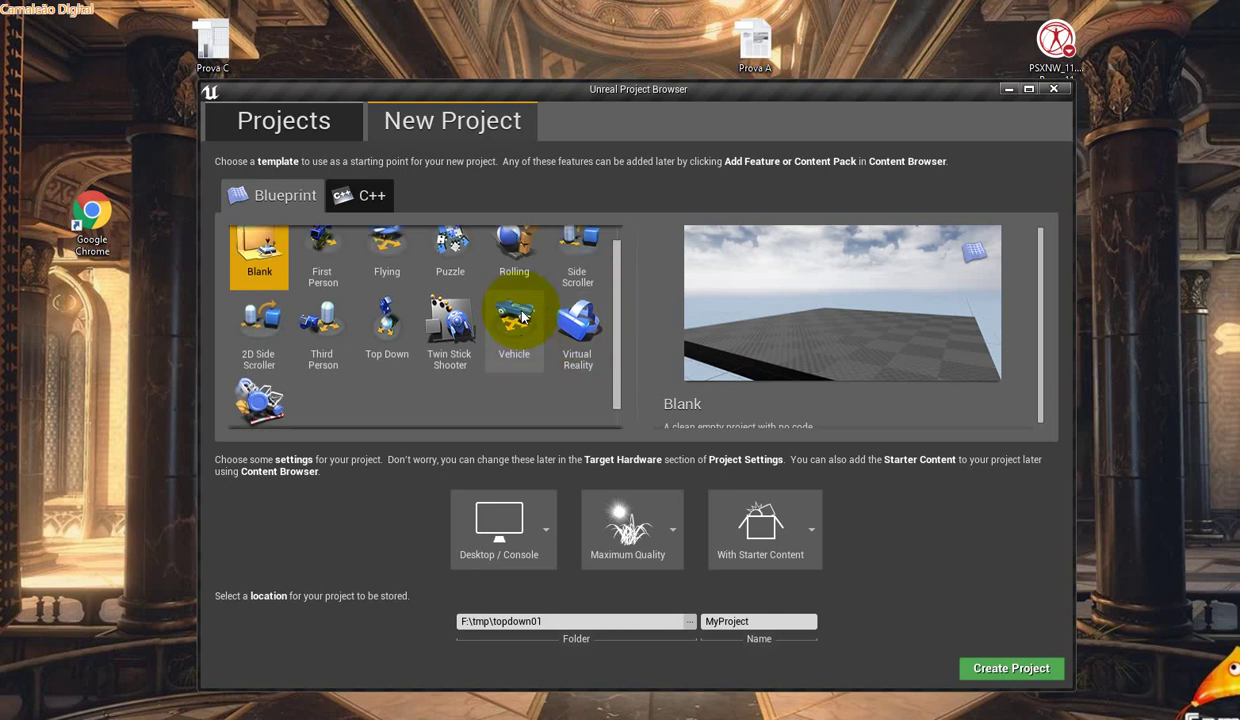
{"action": "scroll", "coordinate": [516, 322], "scroll_direction": "up", "scroll_amount": 1}
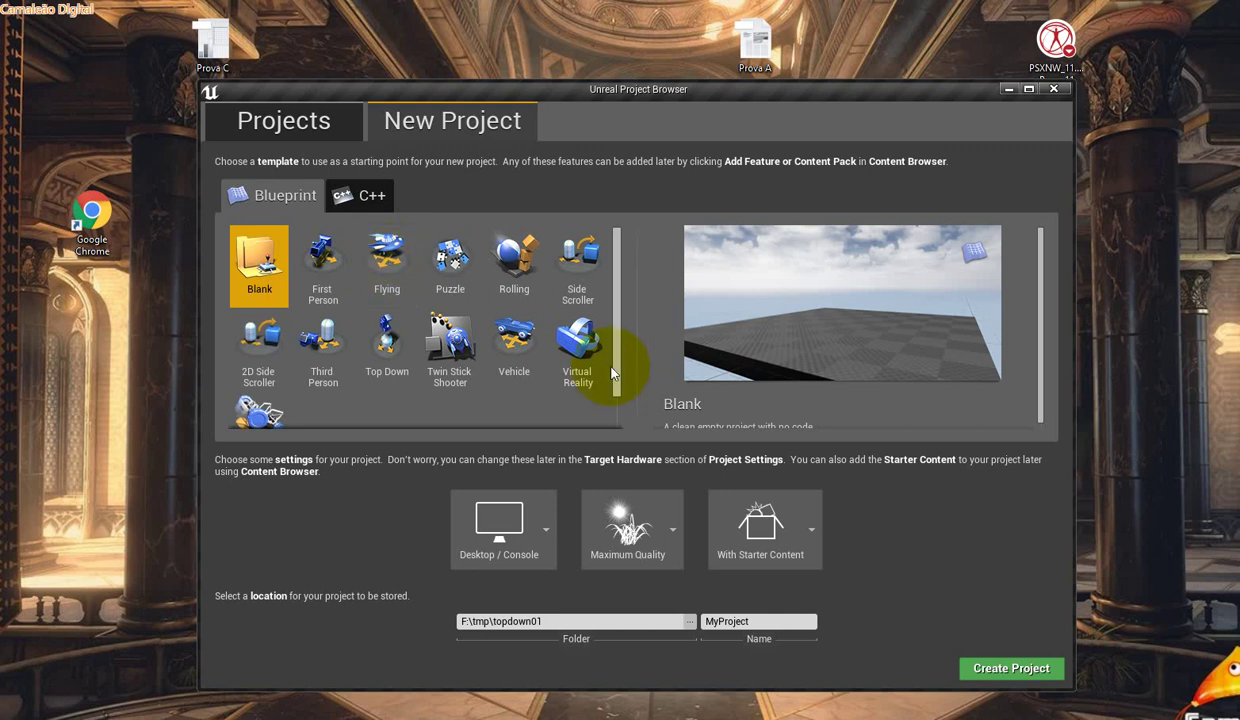
{"action": "left_click", "coordinate": [512, 350]}
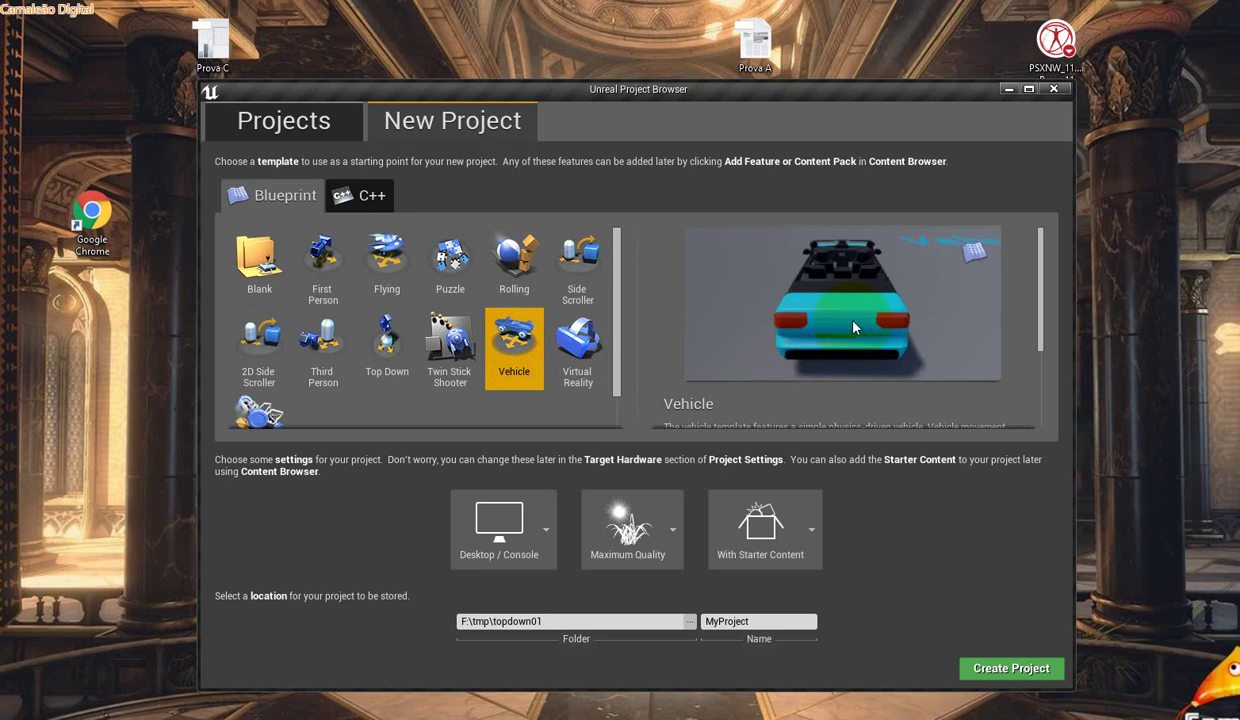
- Choose the Blueprint Vehicle template and read through its description panel
{"action": "left_click_drag", "start_coordinate": [1039, 298], "coordinate": [1040, 340]}
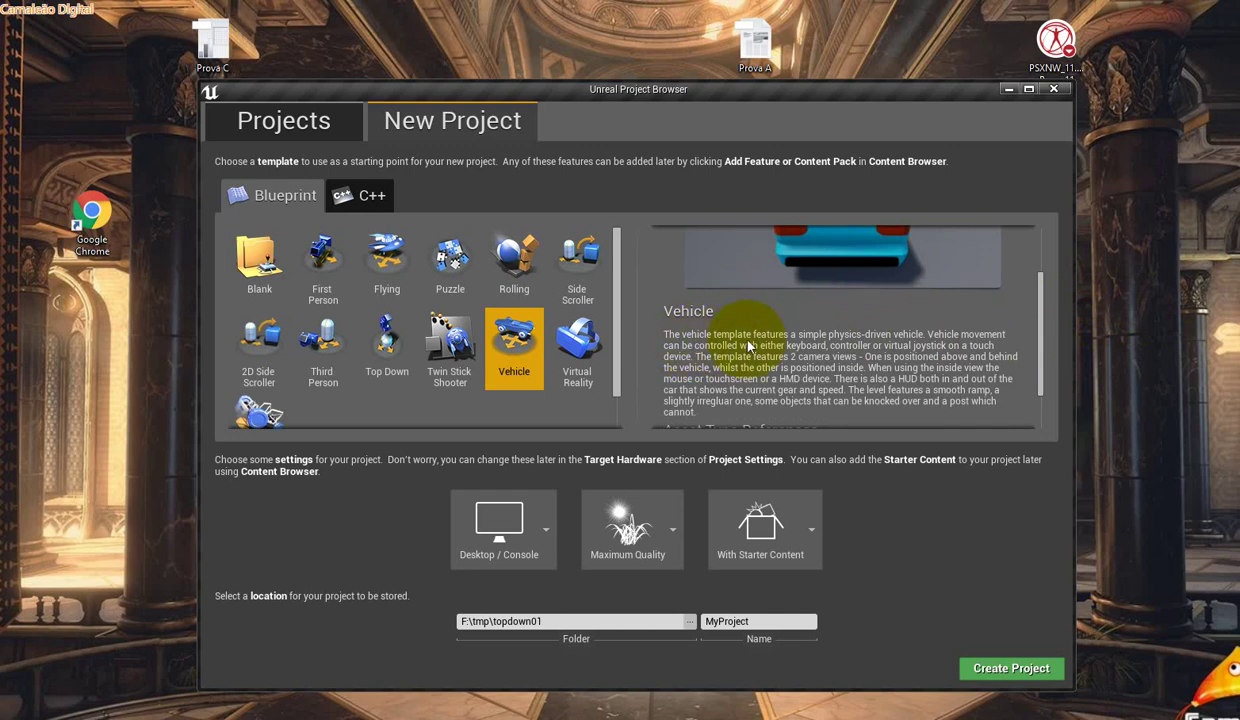
{"action": "scroll", "coordinate": [748, 342], "scroll_direction": "up", "scroll_amount": 2}
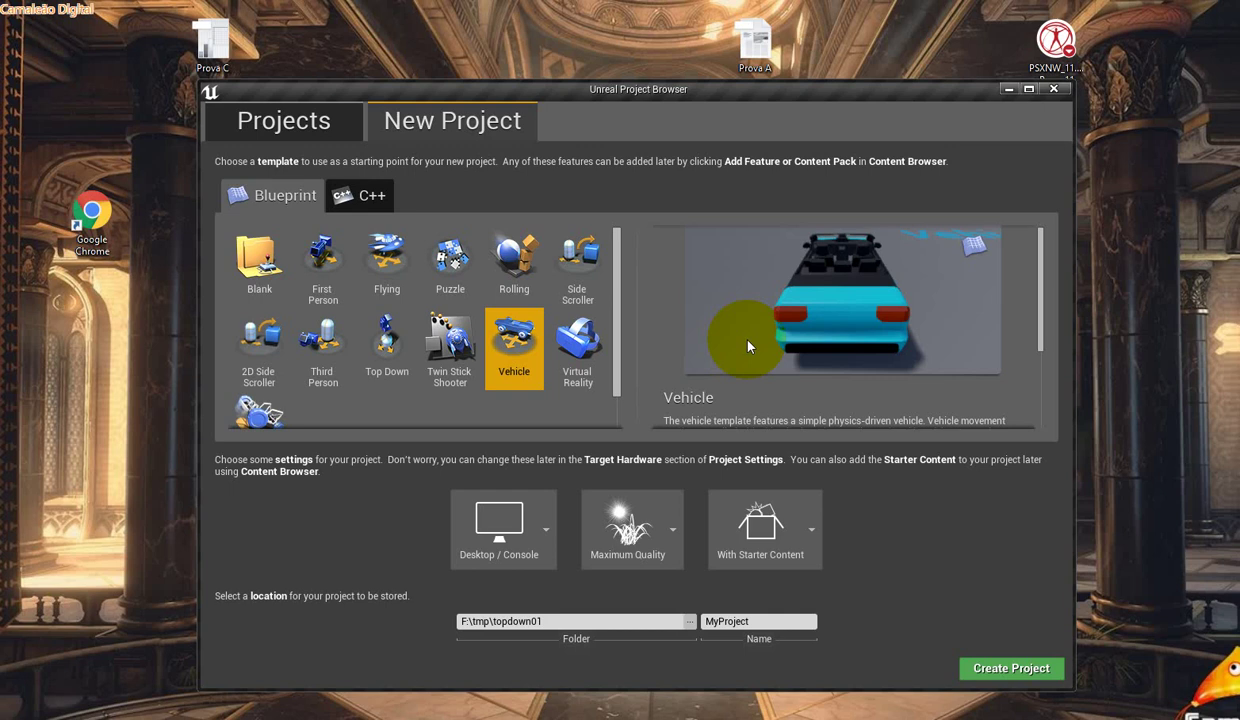
{"action": "scroll", "coordinate": [775, 385], "scroll_direction": "down", "scroll_amount": 1}
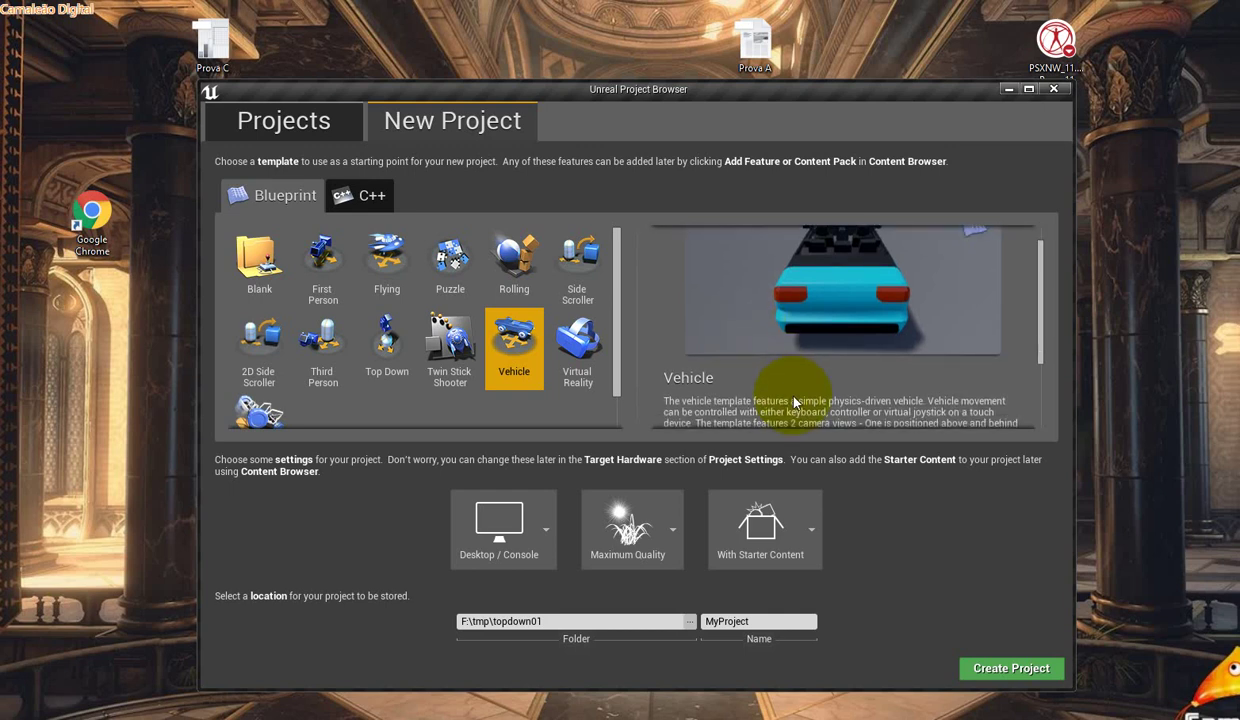
{"action": "scroll", "coordinate": [948, 412], "scroll_direction": "down", "scroll_amount": 1}
{"action": "scroll", "coordinate": [929, 388], "scroll_direction": "down", "scroll_amount": 1}
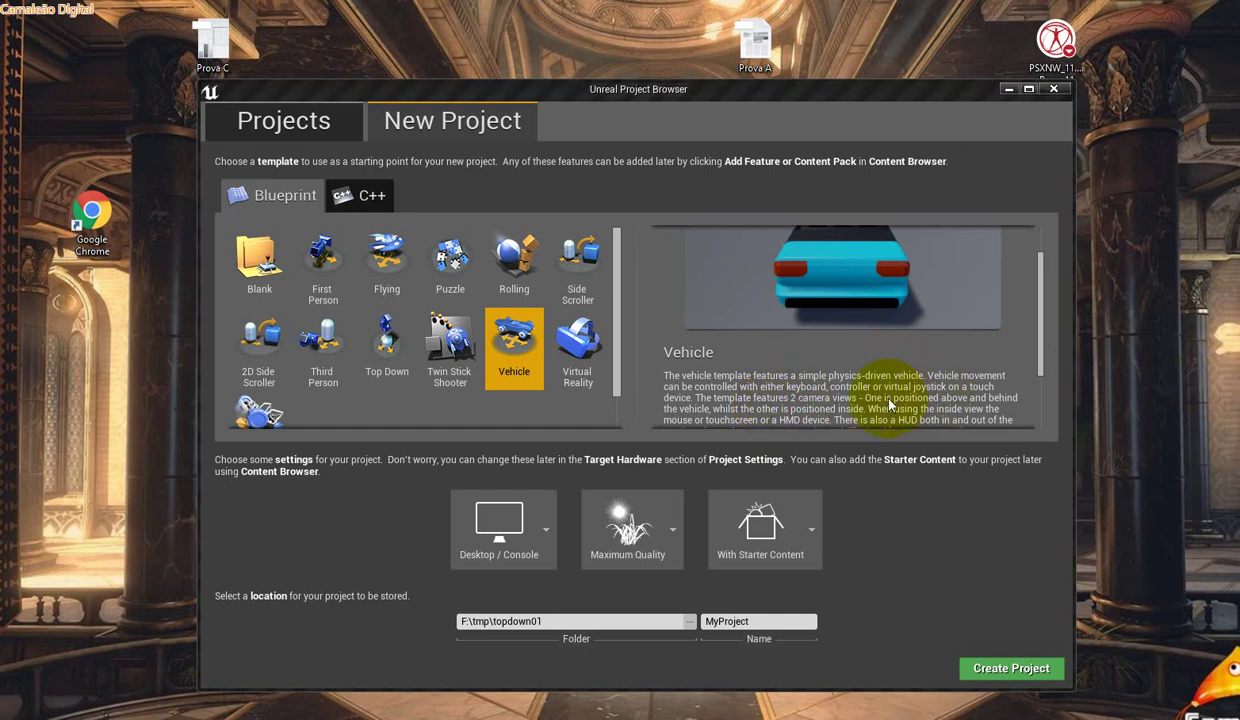
{"action": "scroll", "coordinate": [899, 411], "scroll_direction": "down", "scroll_amount": 1}
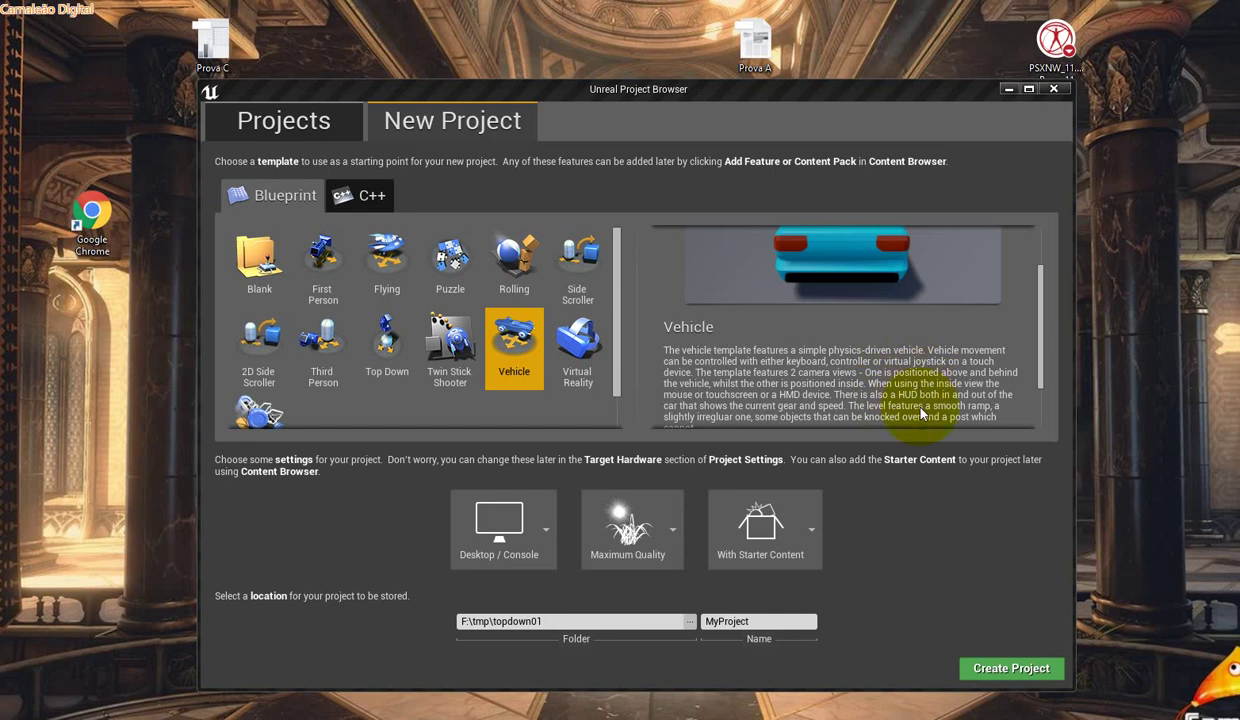
{"action": "scroll", "coordinate": [922, 413], "scroll_direction": "down", "scroll_amount": 2}
{"action": "scroll", "coordinate": [922, 413], "scroll_direction": "down", "scroll_amount": 2}
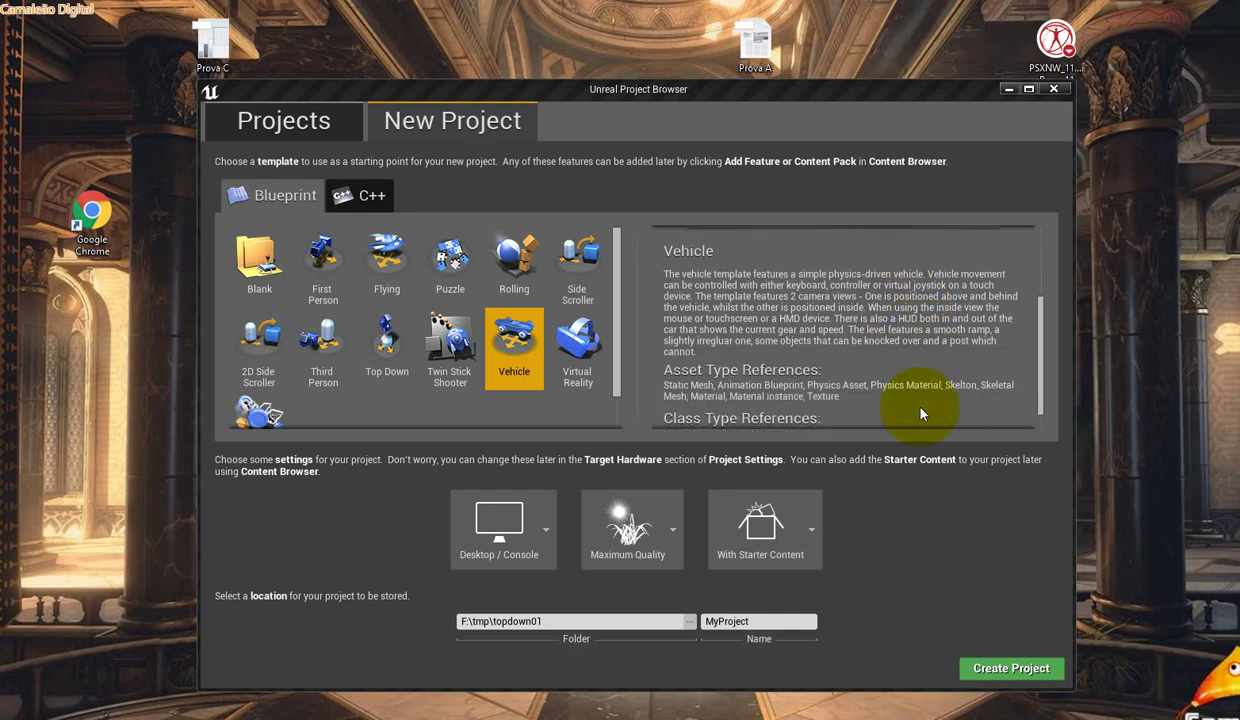
{"action": "scroll", "coordinate": [922, 413], "scroll_direction": "down", "scroll_amount": 1}
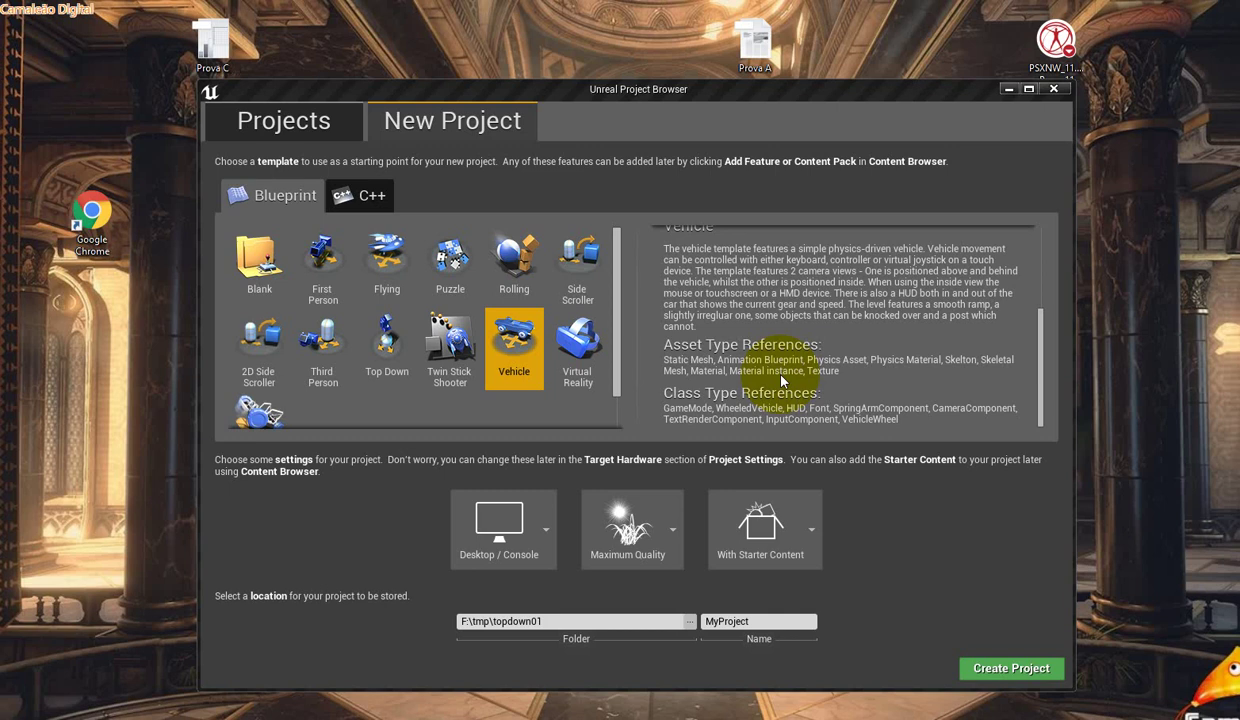
{"action": "scroll", "coordinate": [944, 345], "scroll_direction": "up", "scroll_amount": 3}
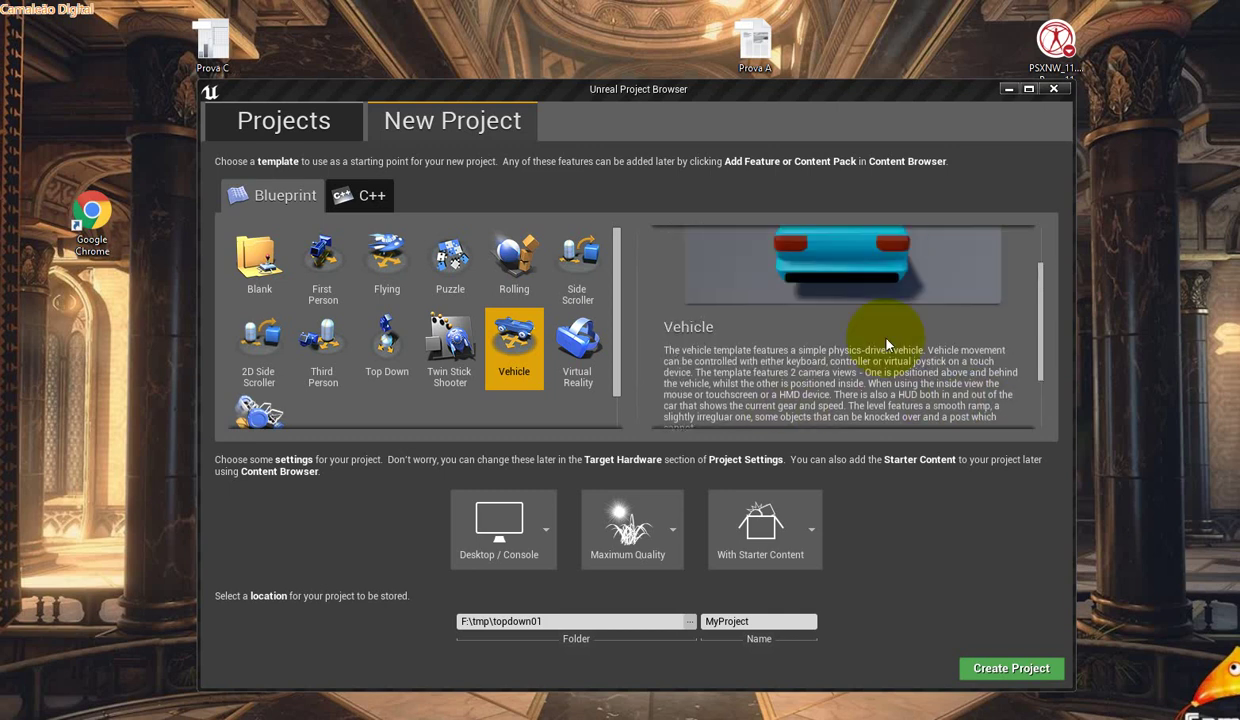
{"action": "left_click", "coordinate": [642, 622]}
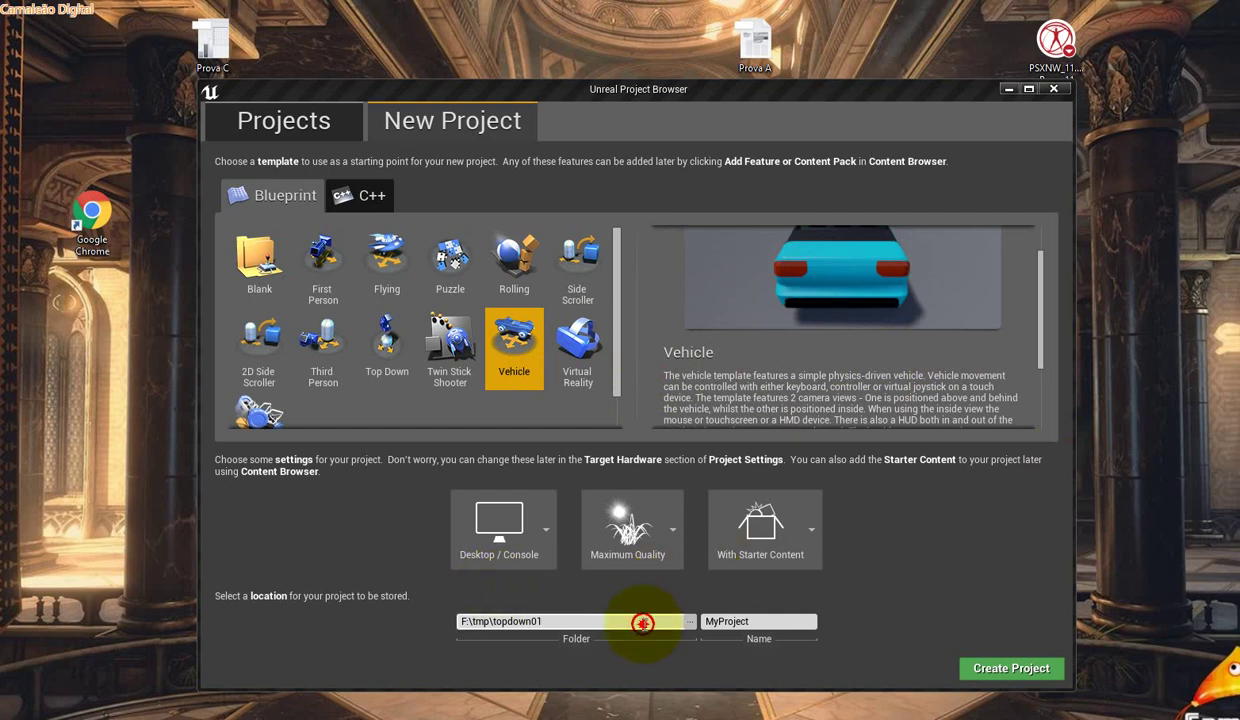
- Create a veiculos01 folder under F:\tmp and set it as the project location
{"action": "left_click", "coordinate": [691, 624]}
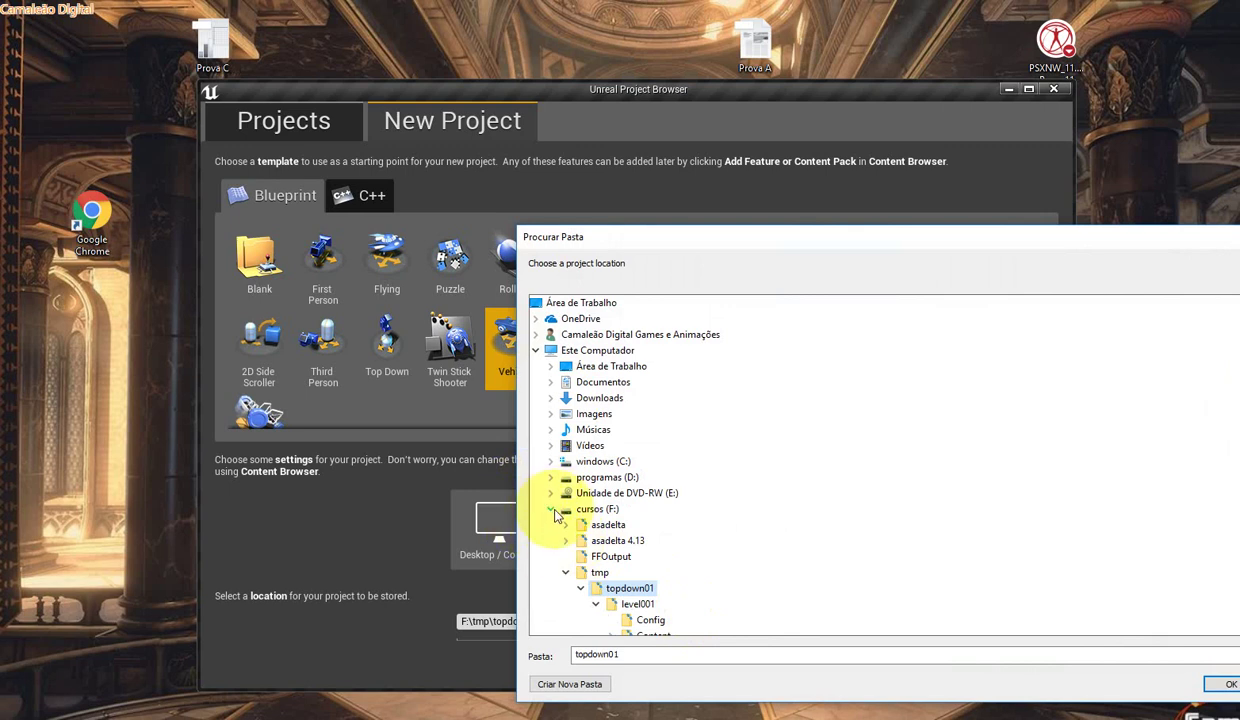
{"action": "left_click", "coordinate": [551, 509]}
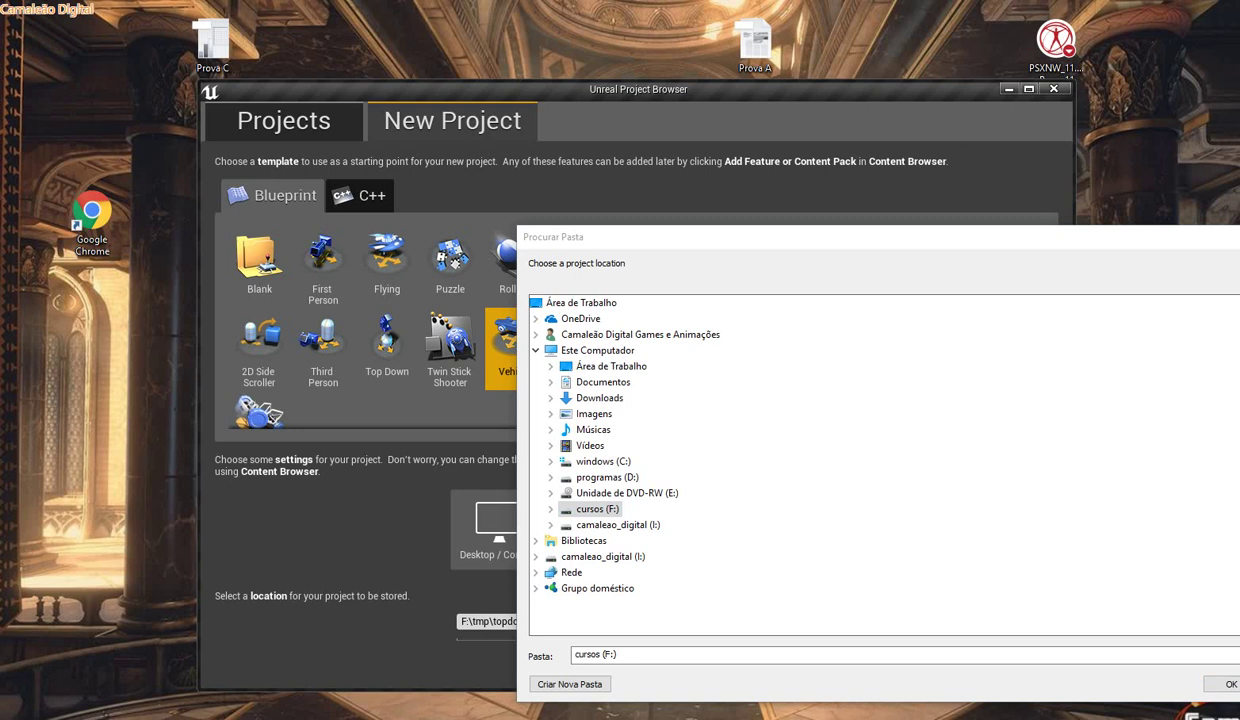
{"action": "left_click", "coordinate": [551, 509]}
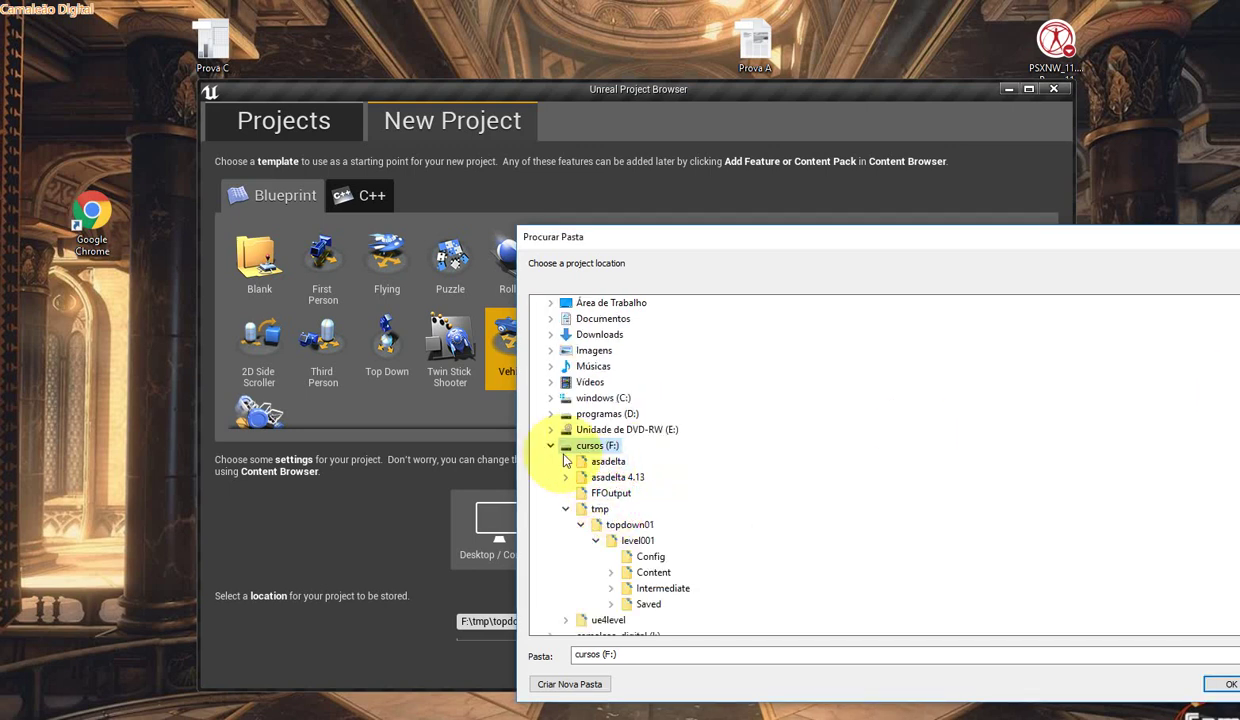
{"action": "left_click", "coordinate": [597, 511]}
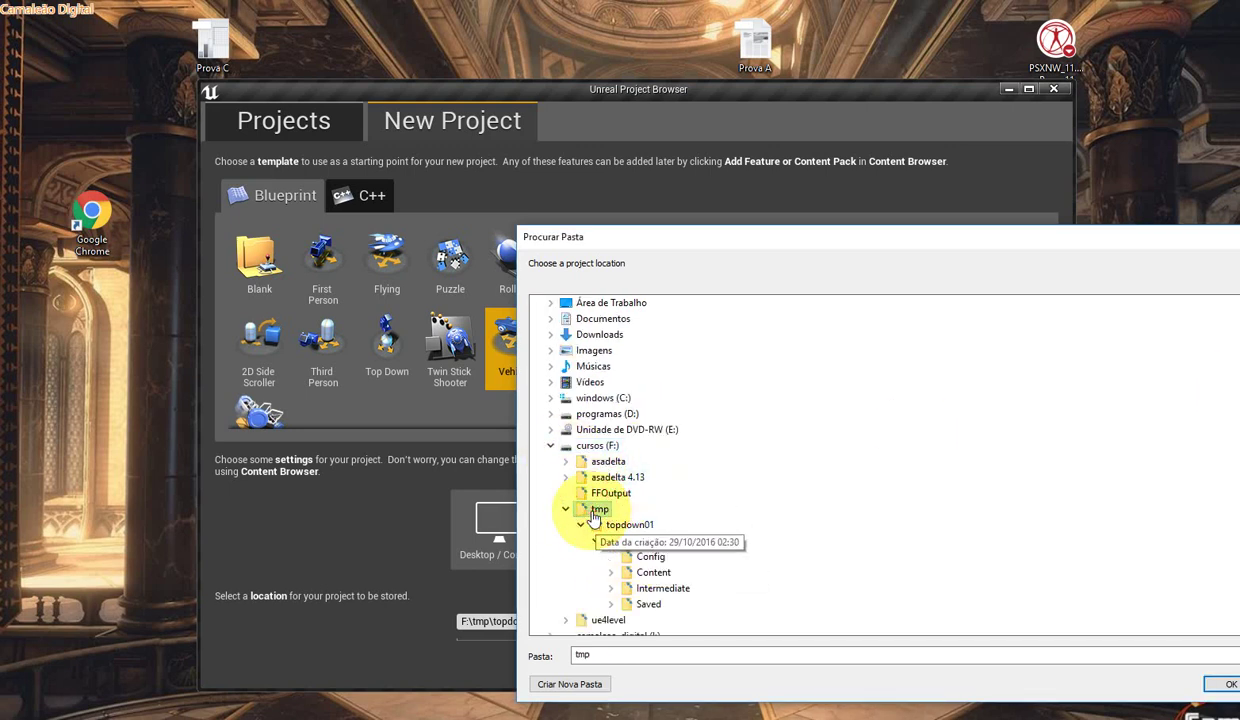
{"action": "left_click", "coordinate": [565, 509]}
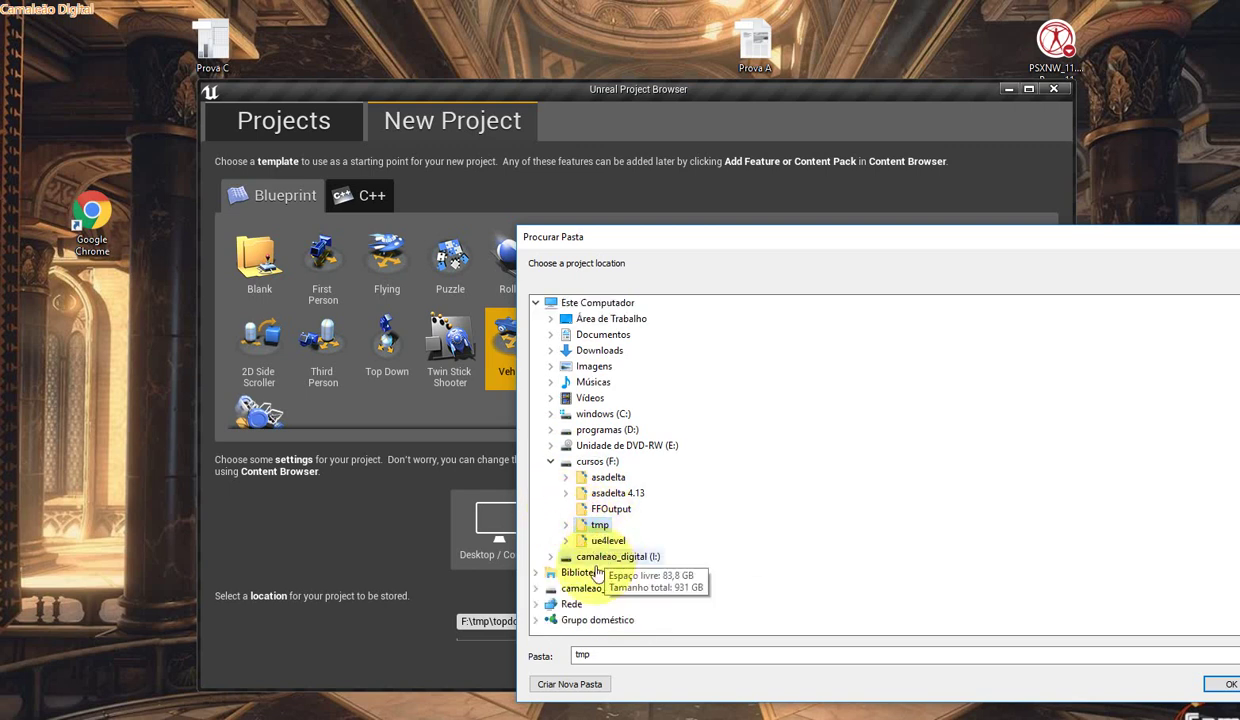
{"action": "left_click", "coordinate": [572, 686]}
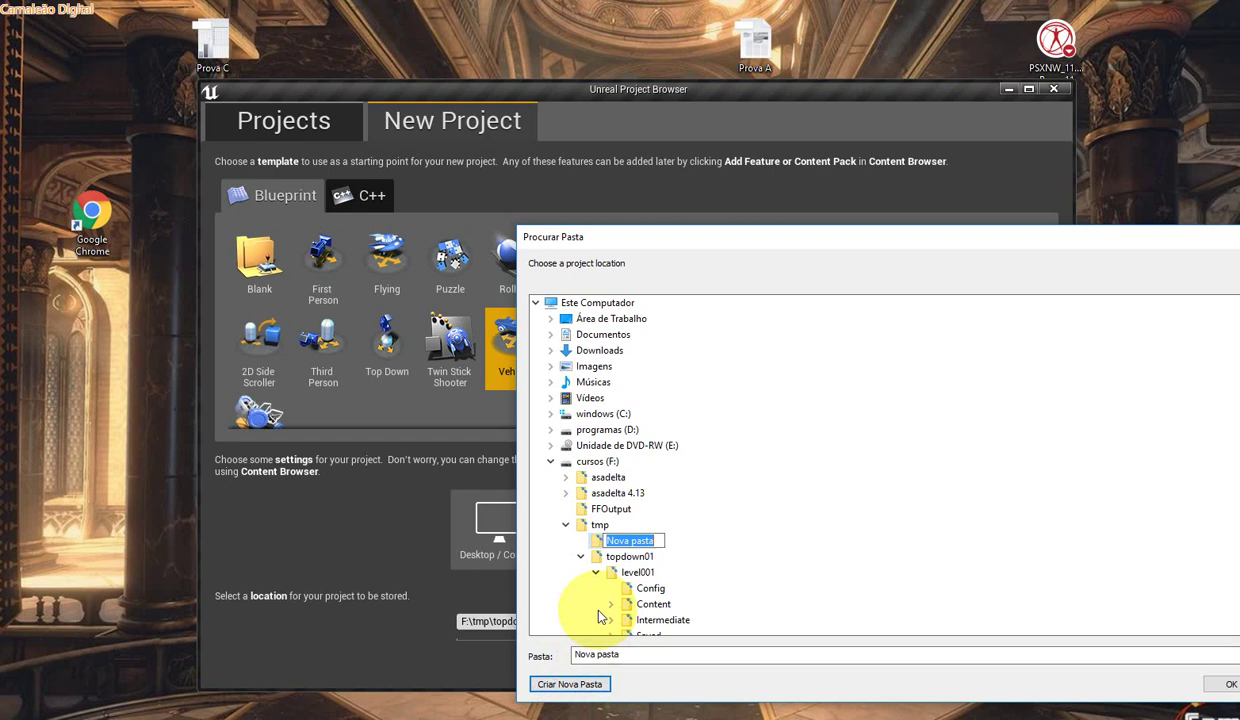
{"action": "type", "text": "v"}
{"action": "type", "text": "e"}
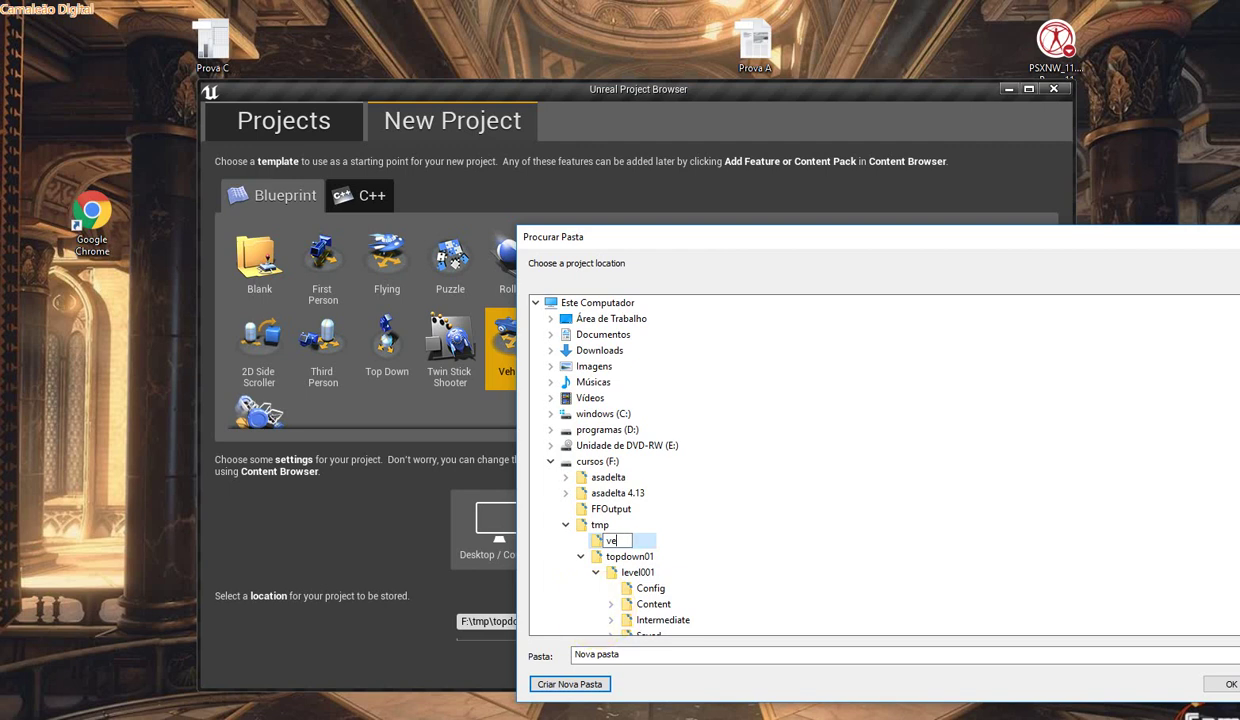
{"action": "type", "text": "iculo"}
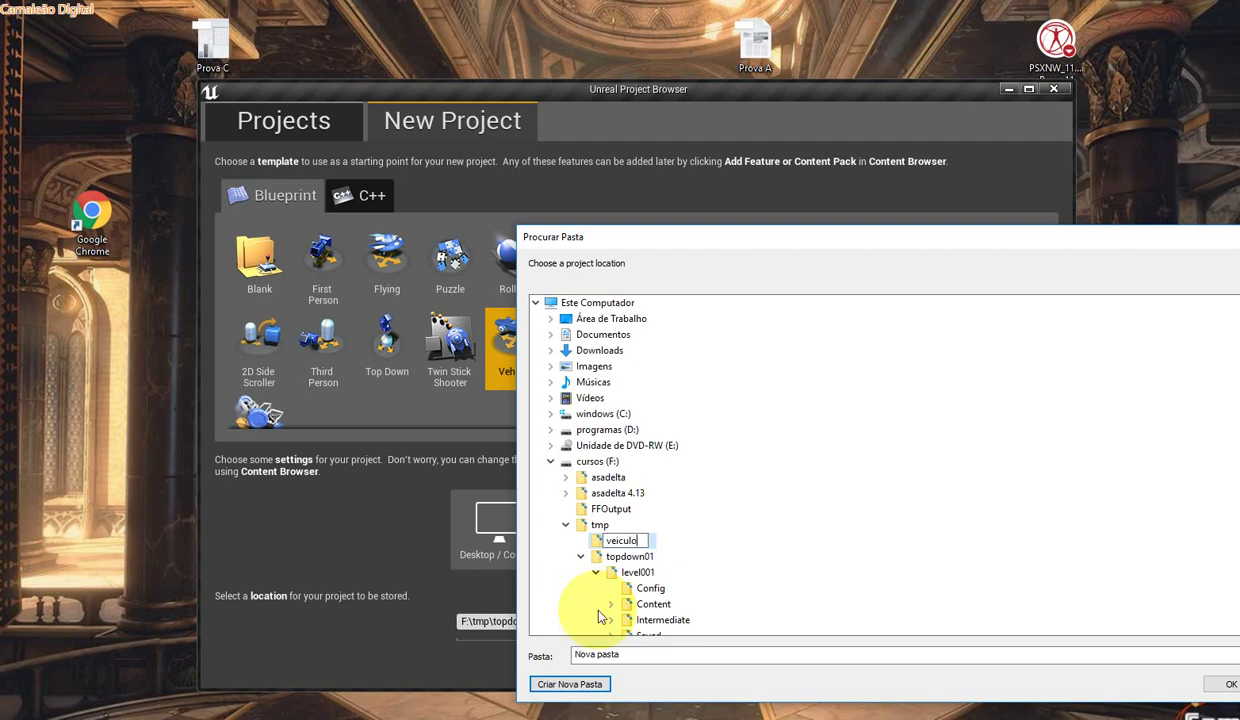
{"action": "type", "text": "s01"}
{"action": "key", "text": "Return"}
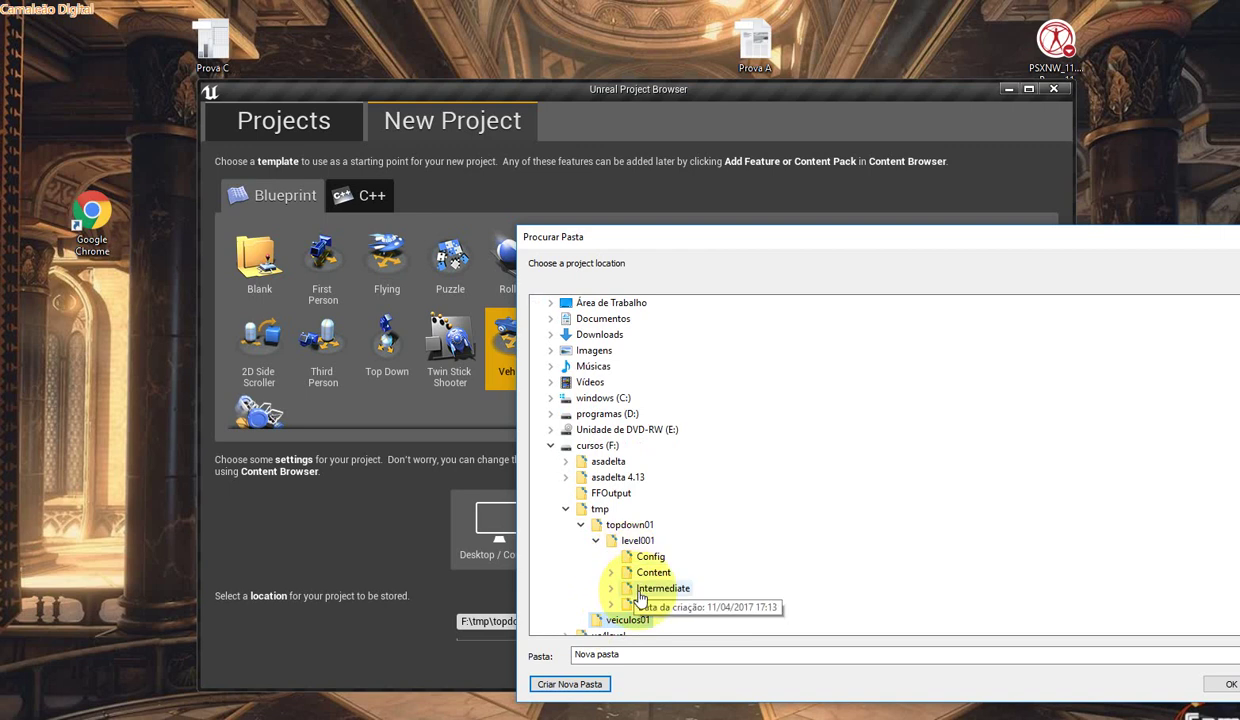
{"action": "left_click", "coordinate": [1228, 686]}
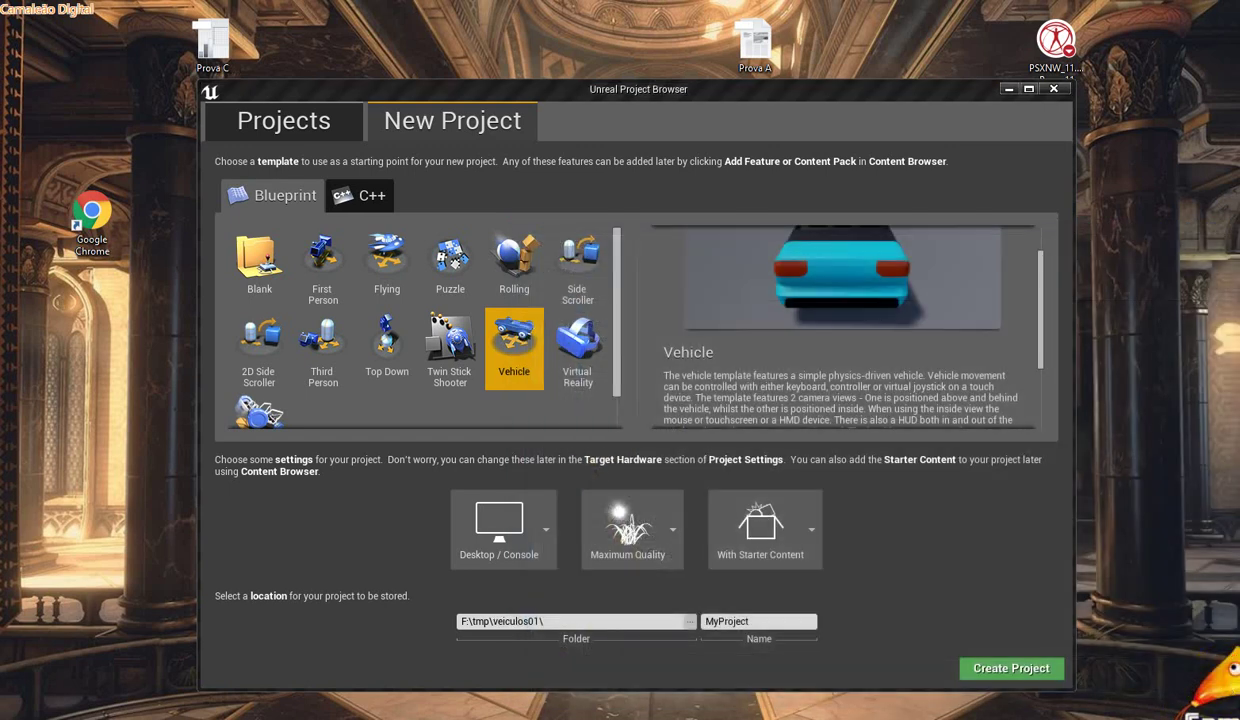
- Rename the project from MyProject to level001 and create it
{"action": "left_click", "coordinate": [762, 621]}
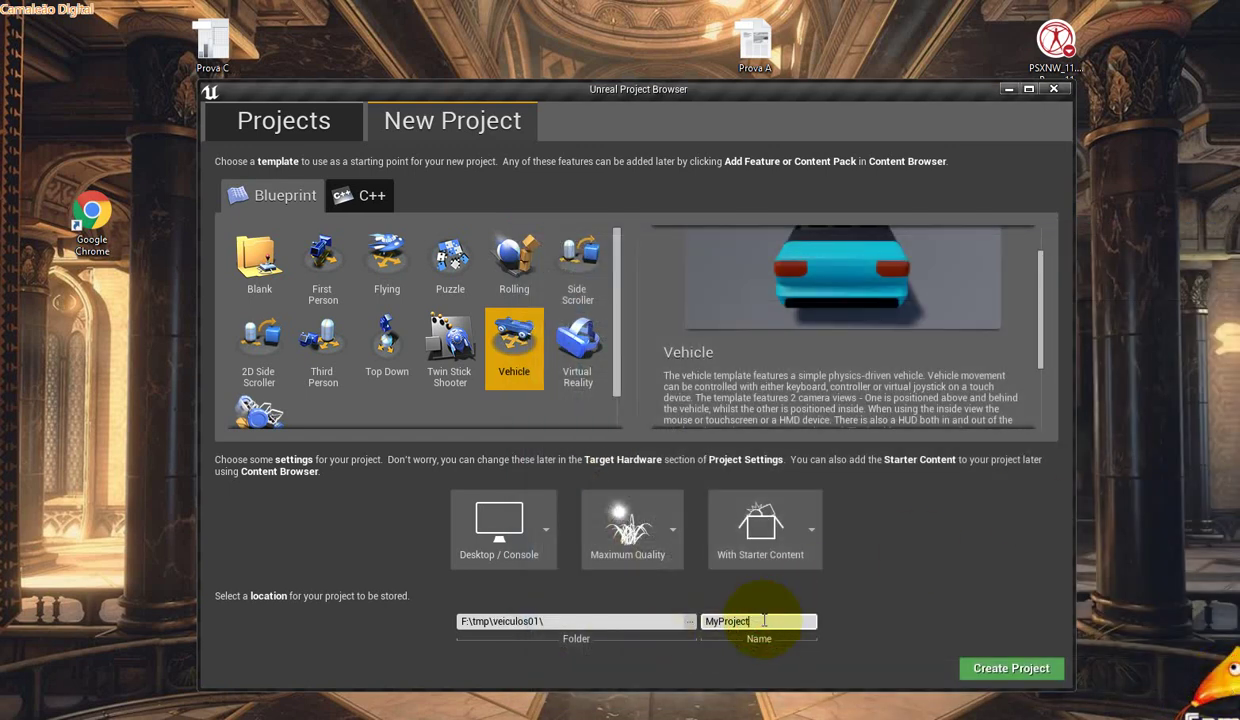
{"action": "double_click", "coordinate": [763, 621]}
{"action": "key", "text": "BackSpace"}
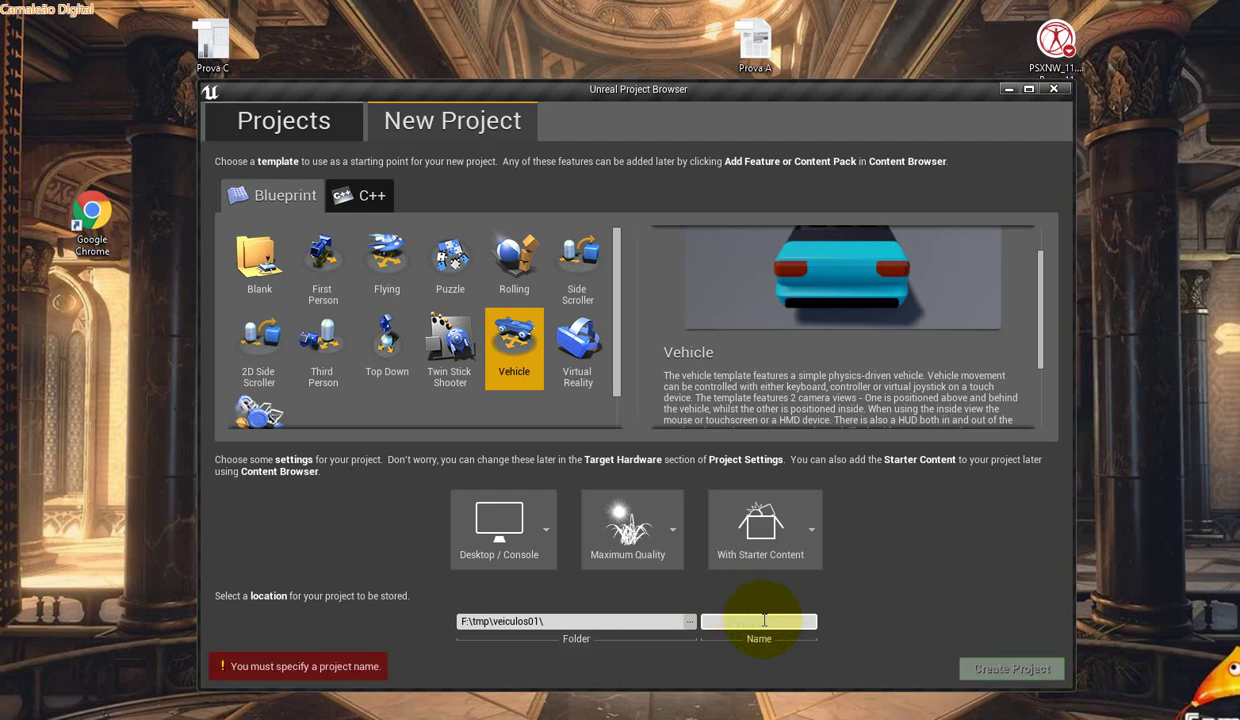
{"action": "type", "text": "level001"}
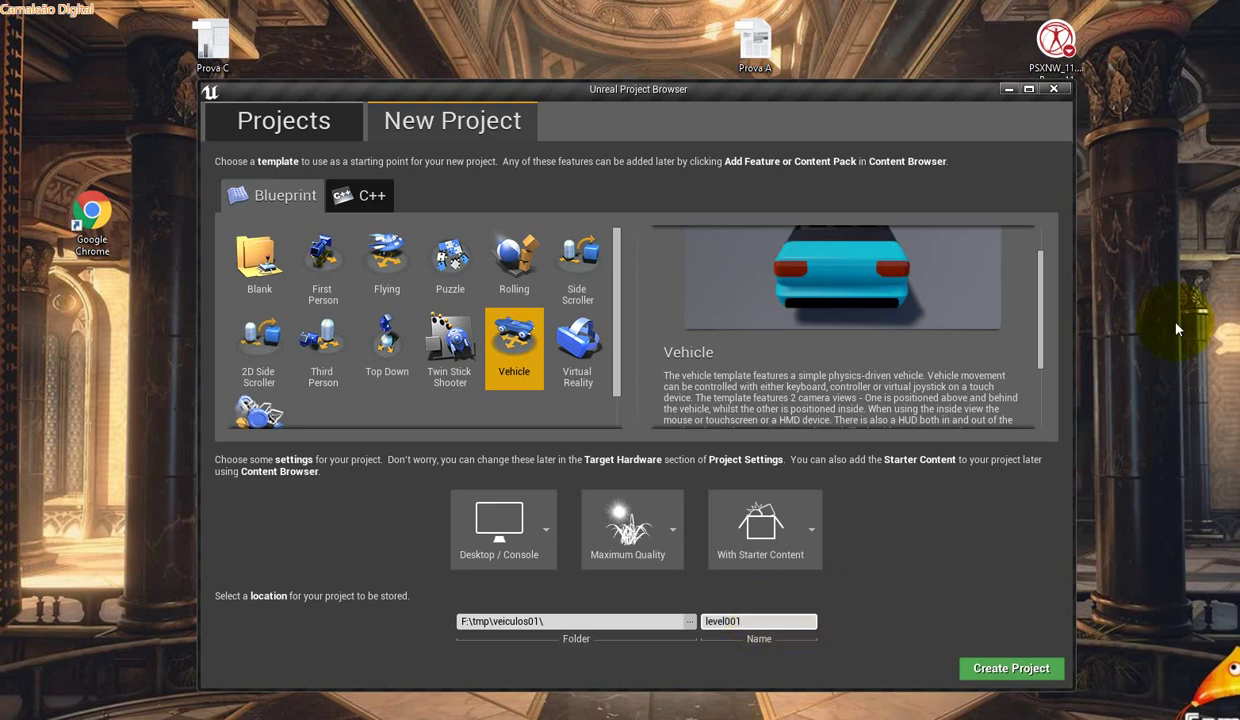
{"action": "left_click", "coordinate": [1011, 667]}
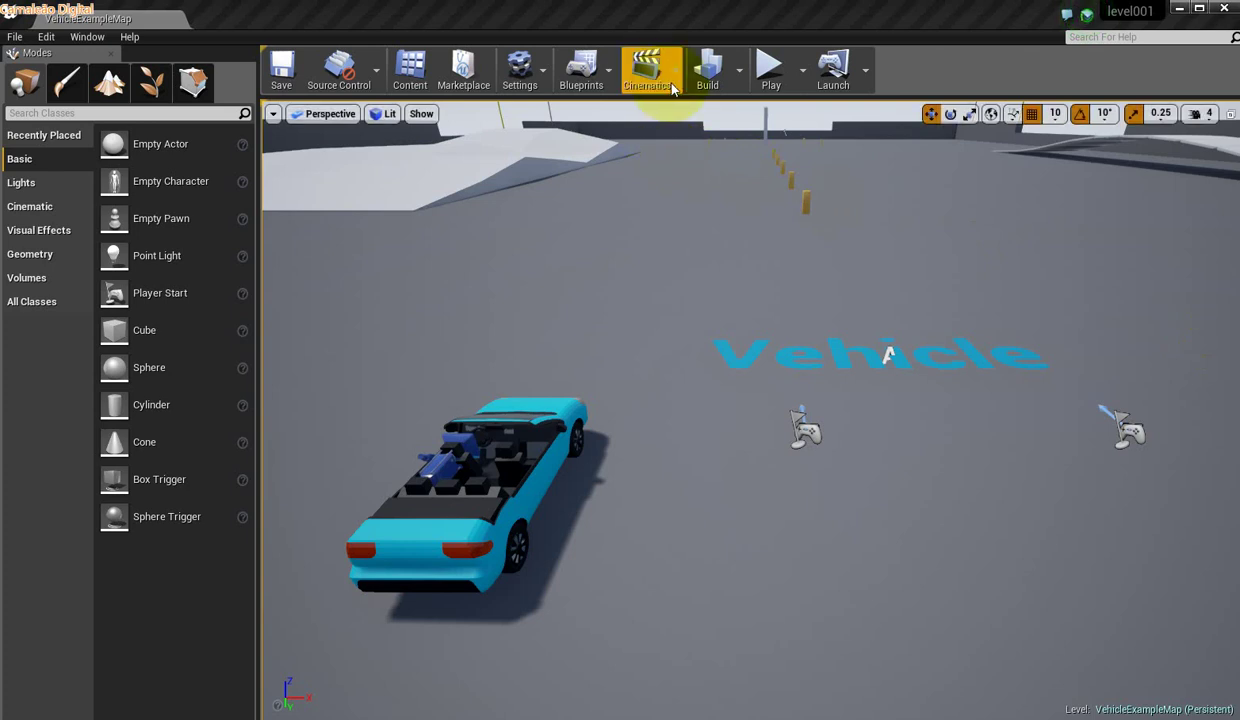
- Play VehicleExampleMap in the active viewport
{"action": "left_click", "coordinate": [772, 75]}
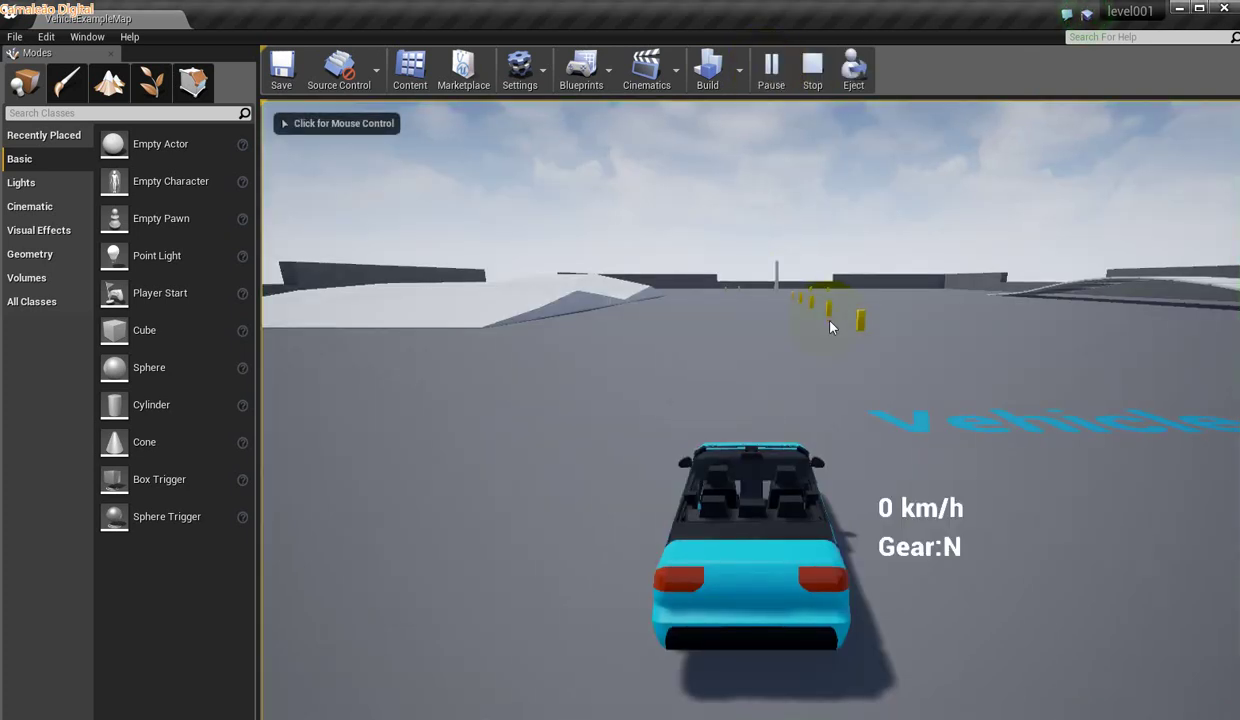
- Capture the mouse in the game and drive the car forward toward the first bollard
{"action": "left_click", "coordinate": [829, 325]}
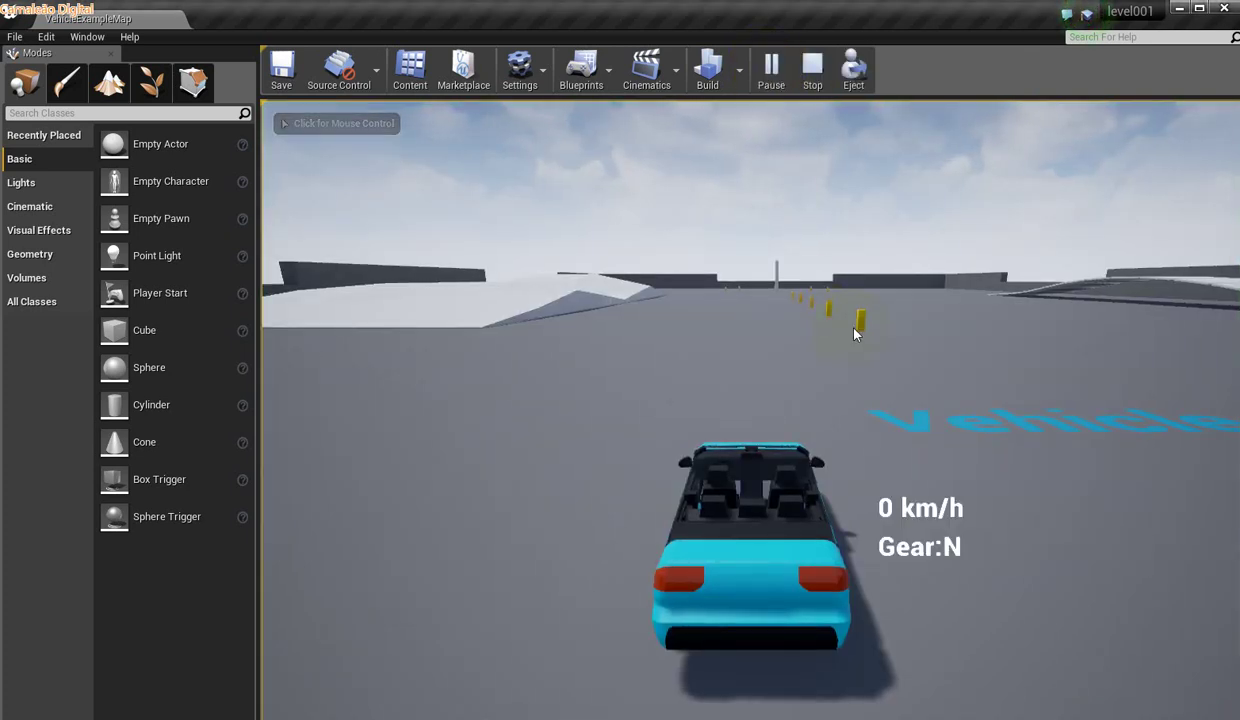
{"action": "key", "text": "w"}
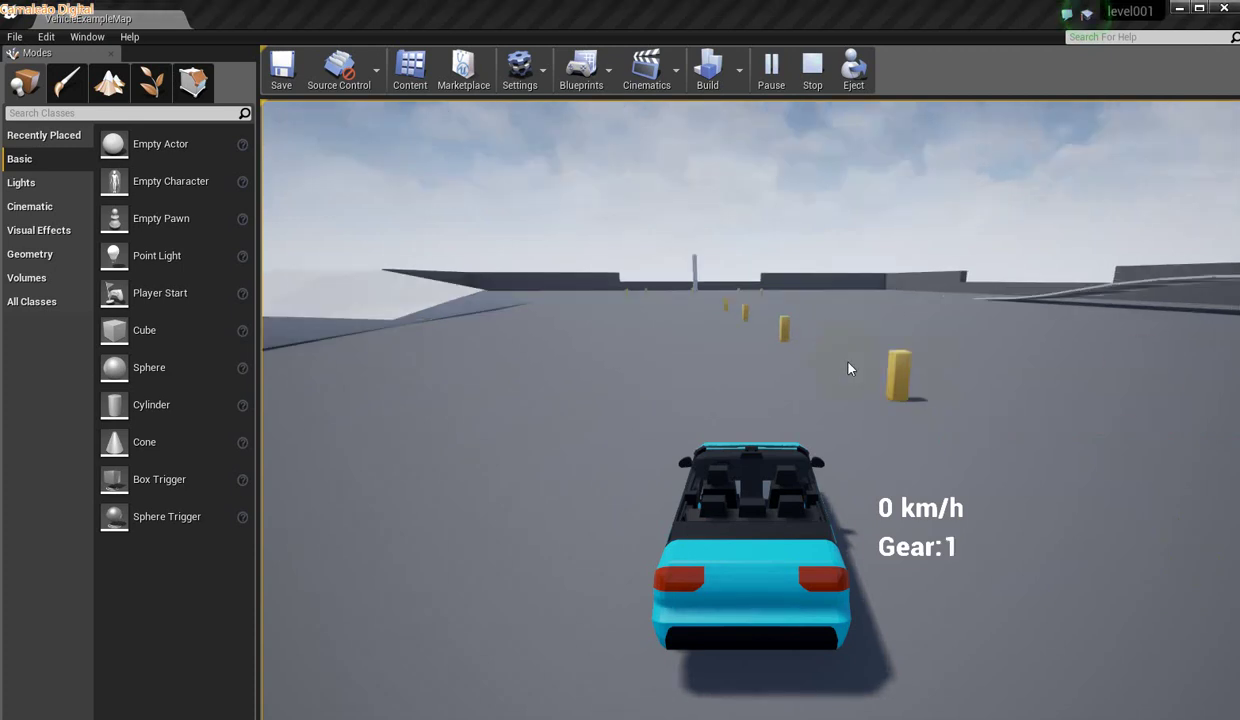
{"action": "left_click", "coordinate": [848, 369]}
{"action": "key", "text": "w"}
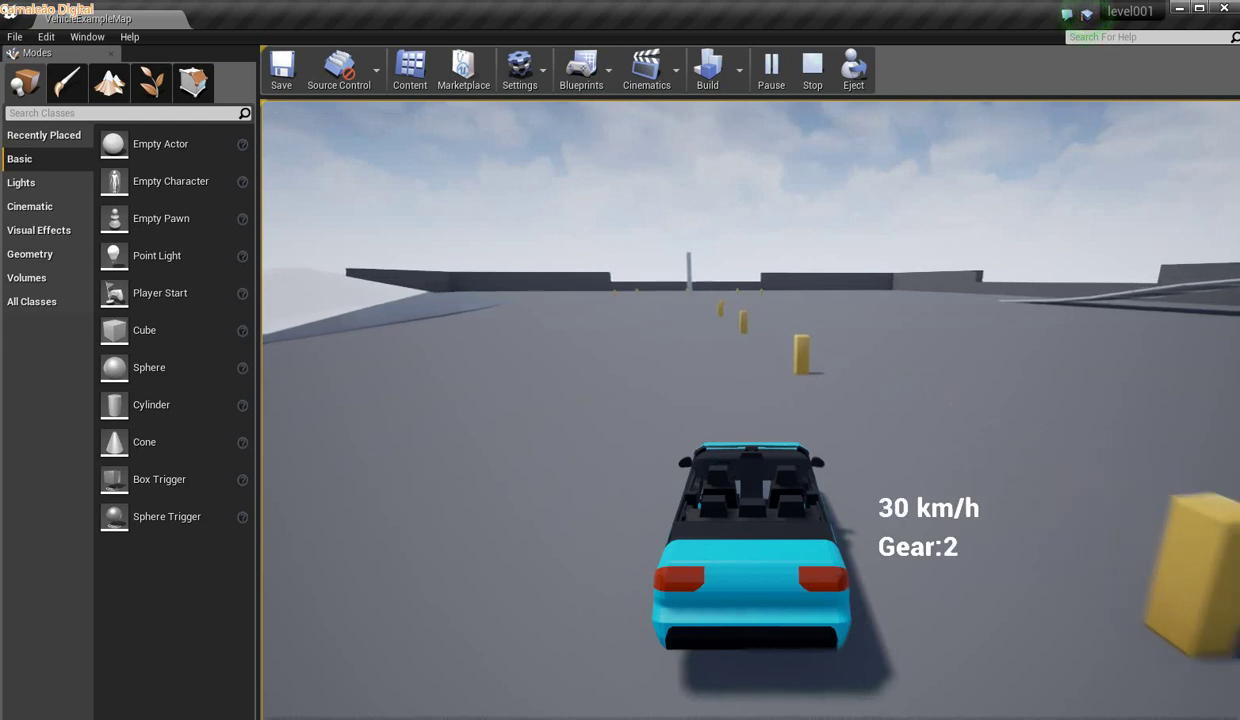
{"action": "key", "text": "a"}
{"action": "key", "text": "d"}
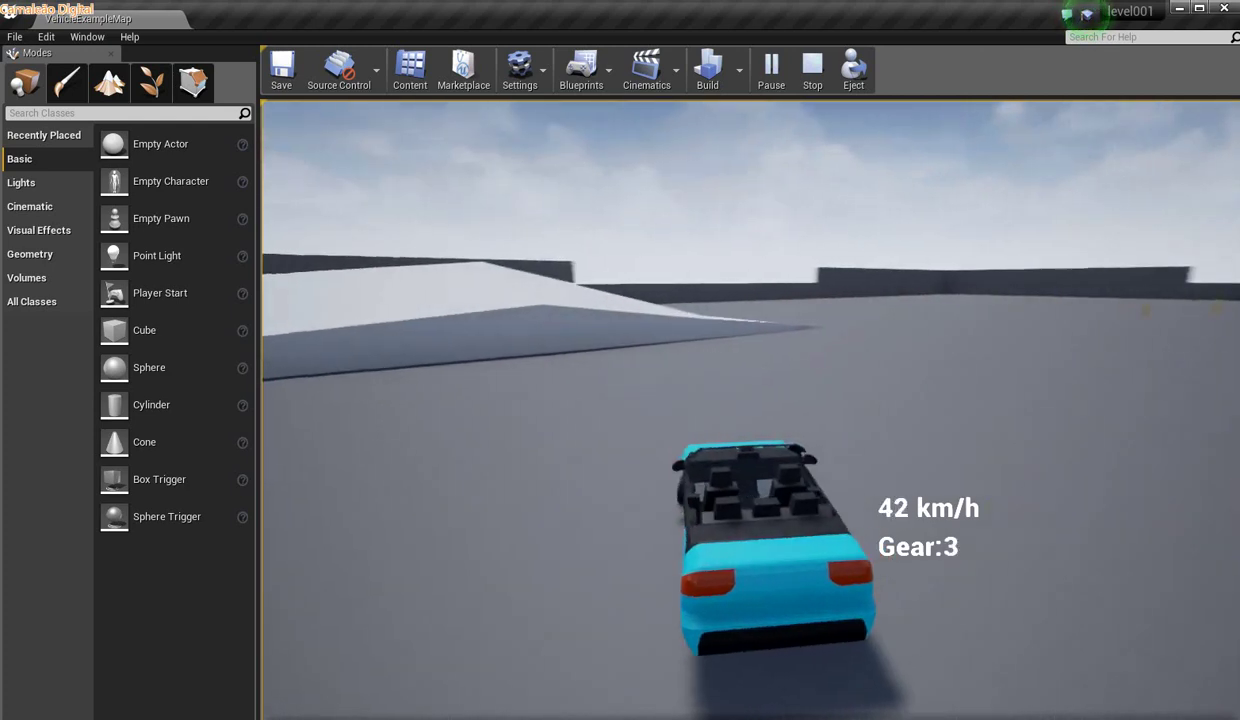
{"action": "key", "text": "s"}
- Weave the car around the bollards and accelerate past them toward the ramp
{"action": "key", "text": "a"}
{"action": "key", "text": "w"}
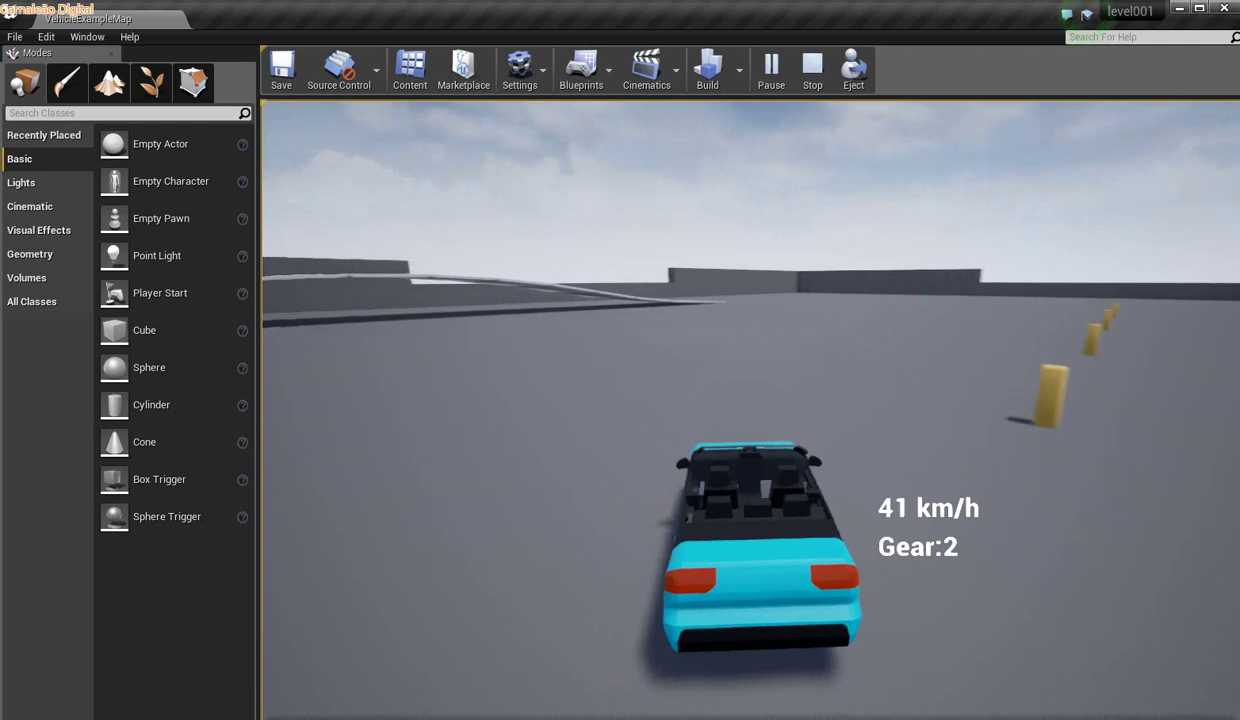
{"action": "key", "text": "d"}
{"action": "key", "text": "a"}
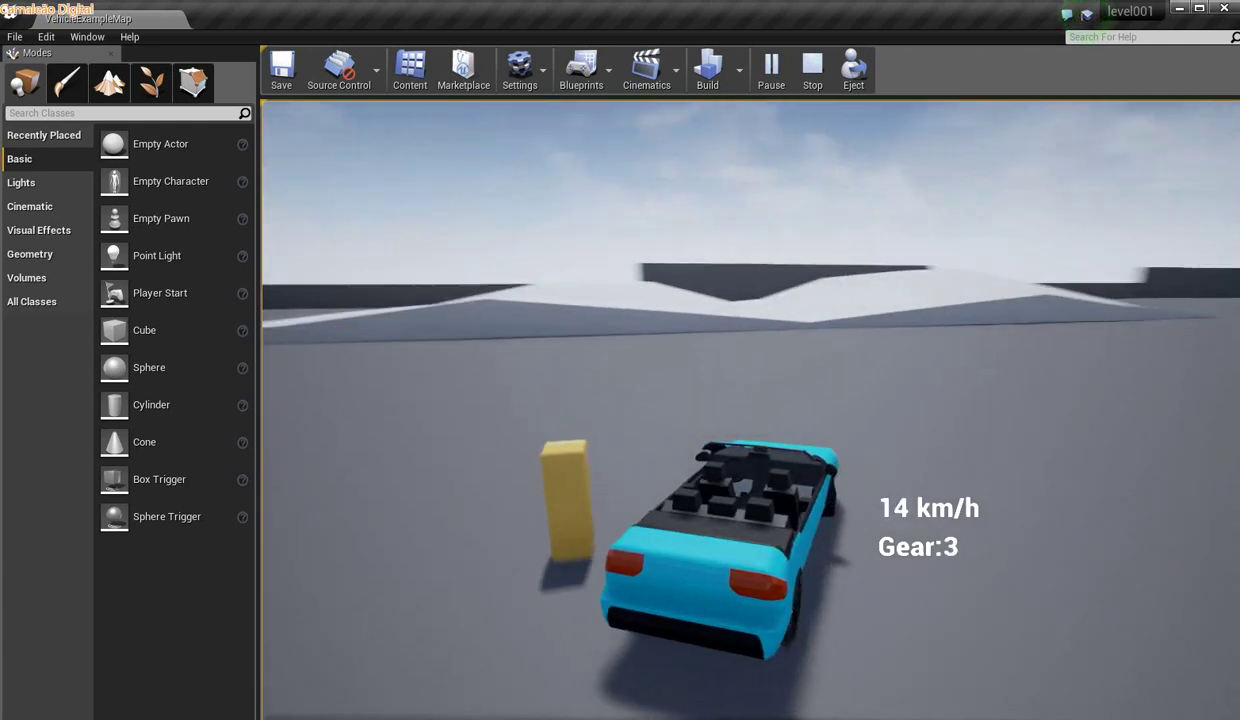
{"action": "key", "text": "d"}
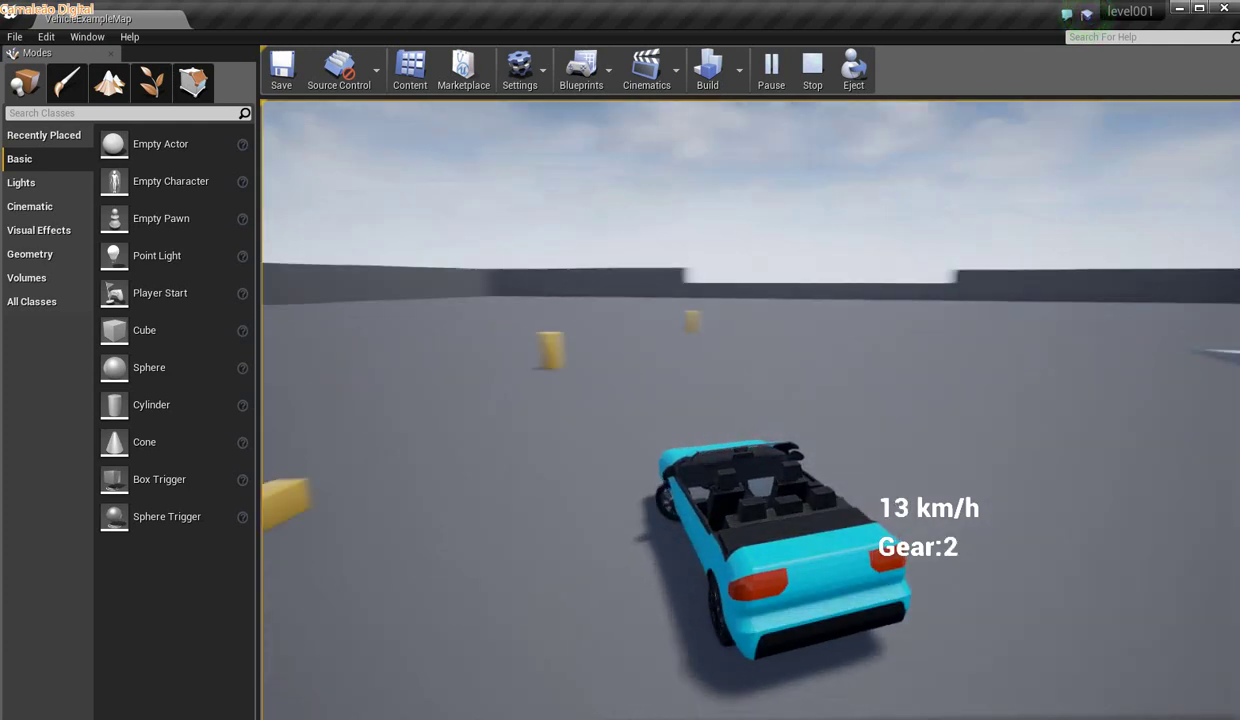
{"action": "key", "text": "d"}
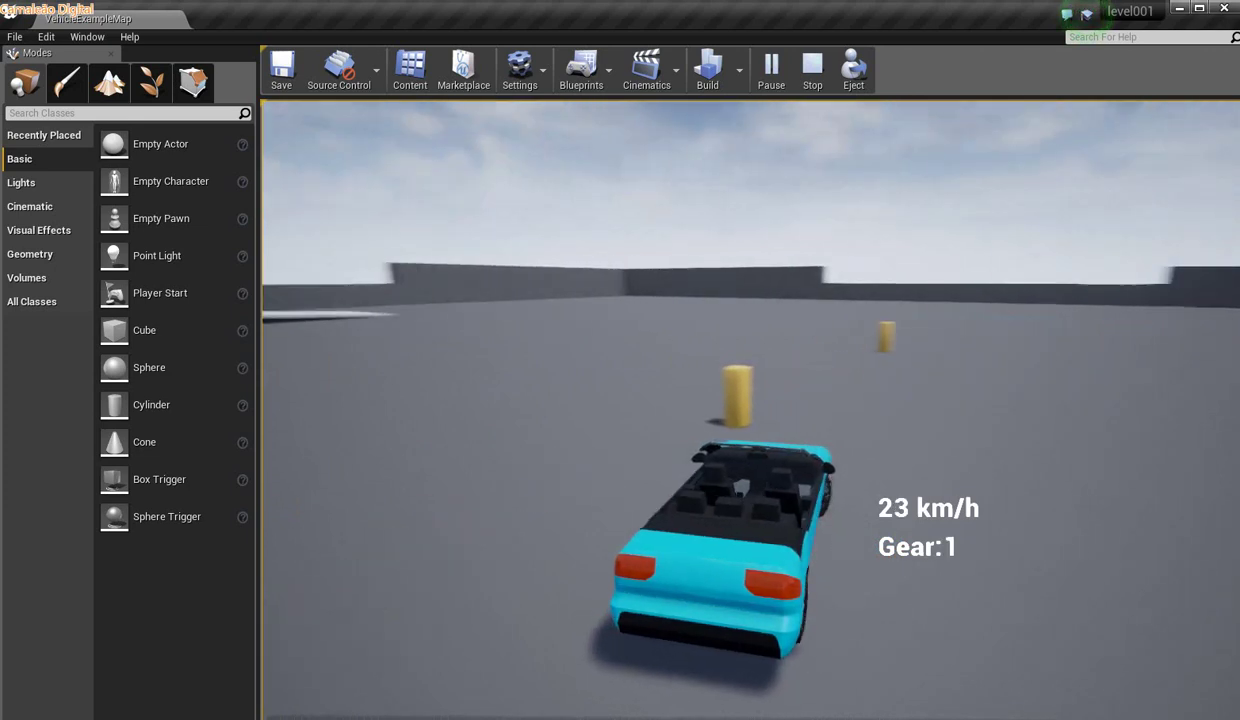
{"action": "key", "text": "w"}
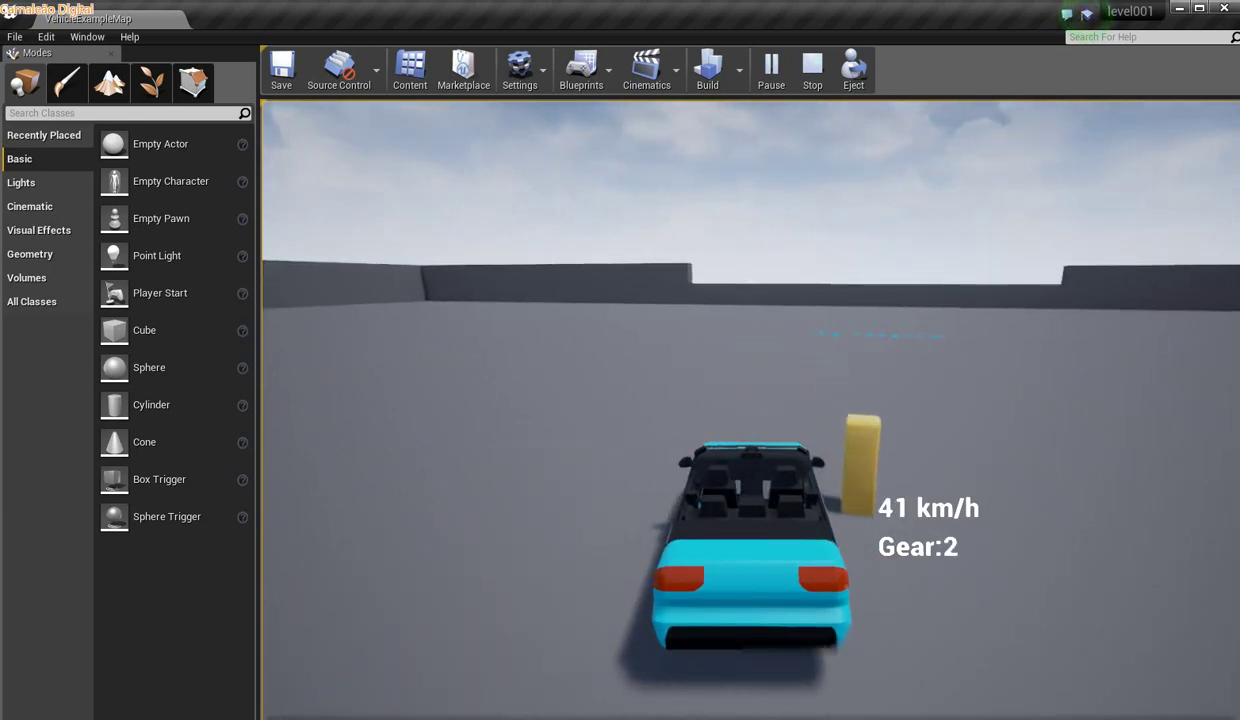
- Swing the car around, line it up with the first ramp and drive over it
{"action": "key", "text": "a"}
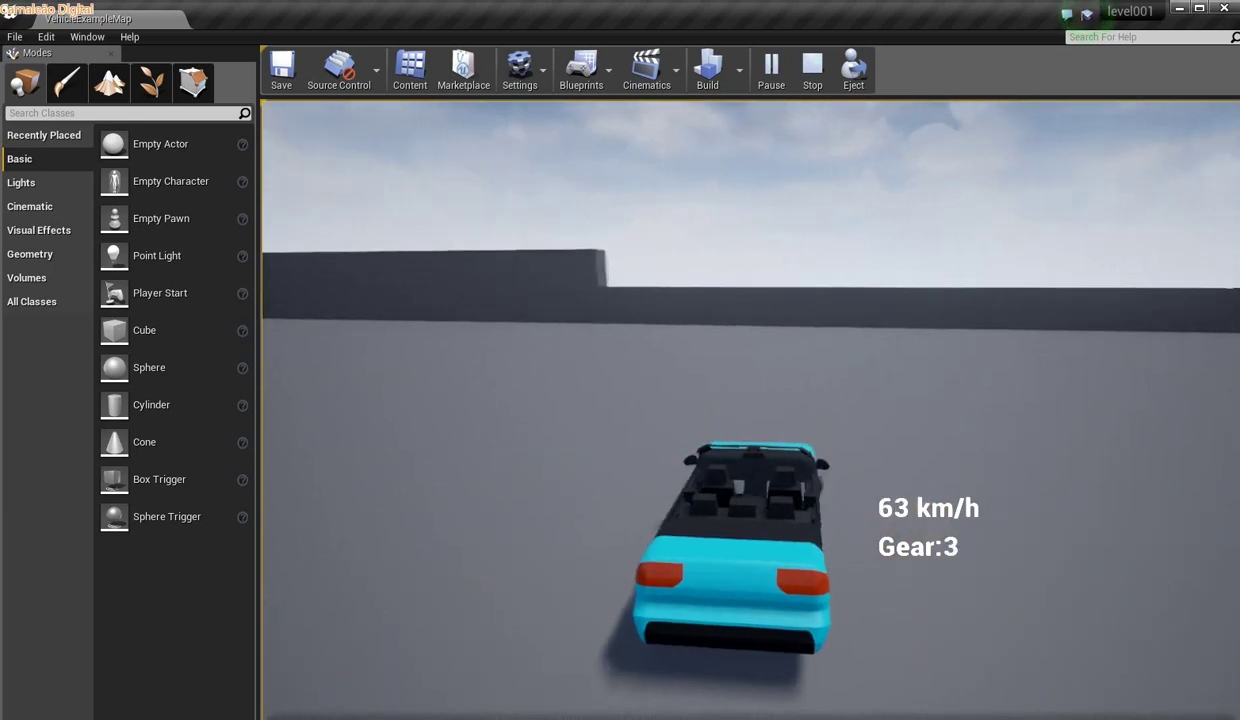
{"action": "key", "text": "s"}
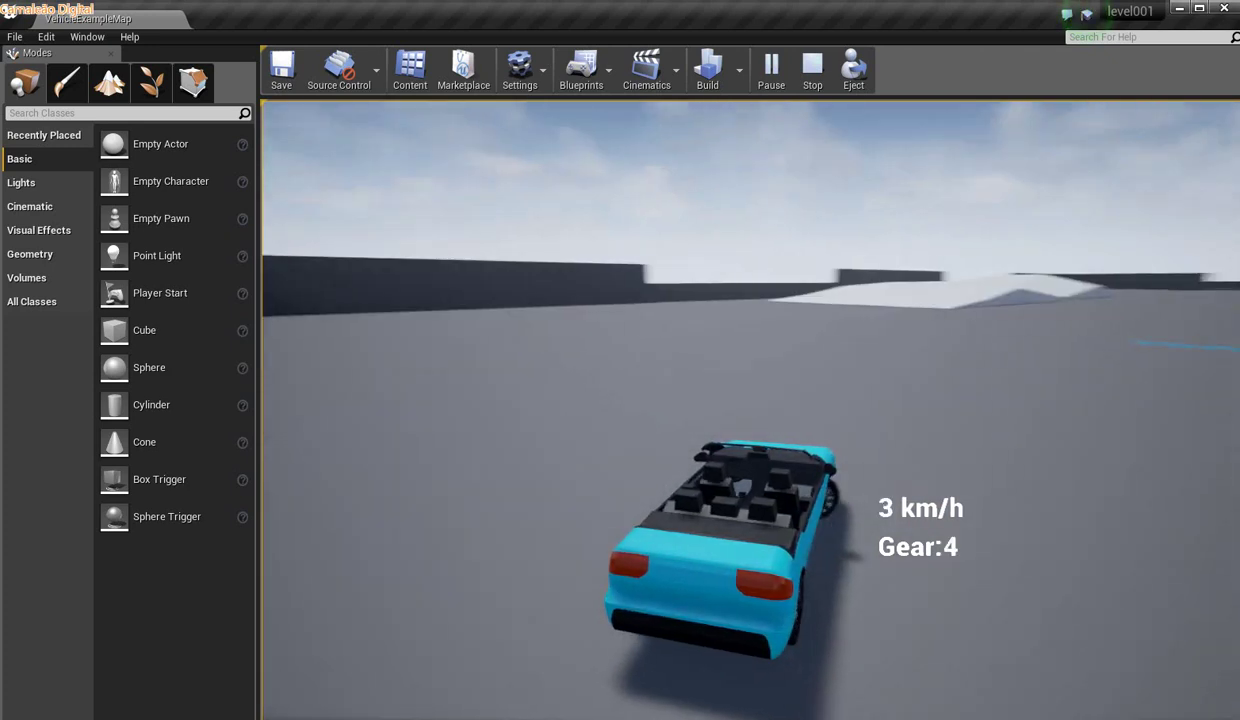
{"action": "key", "text": "w"}
{"action": "key", "text": "d"}
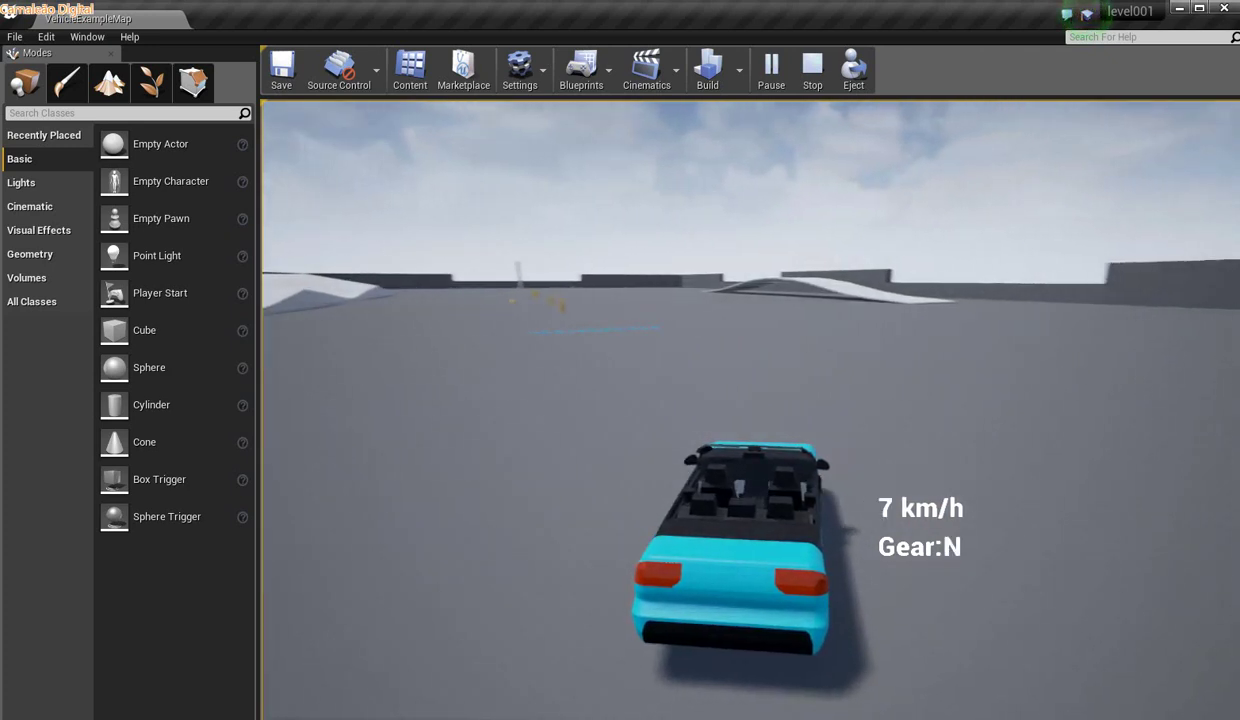
{"action": "key", "text": "w"}
{"action": "key", "text": "d"}
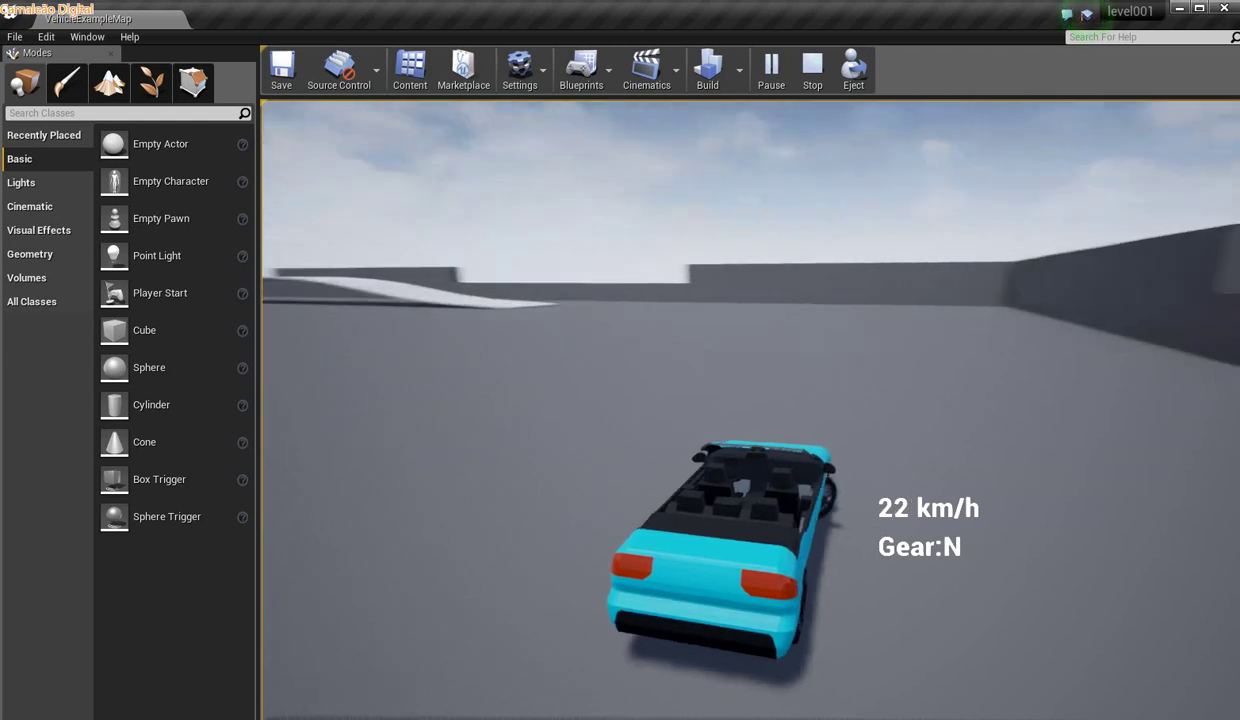
{"action": "key", "text": "w"}
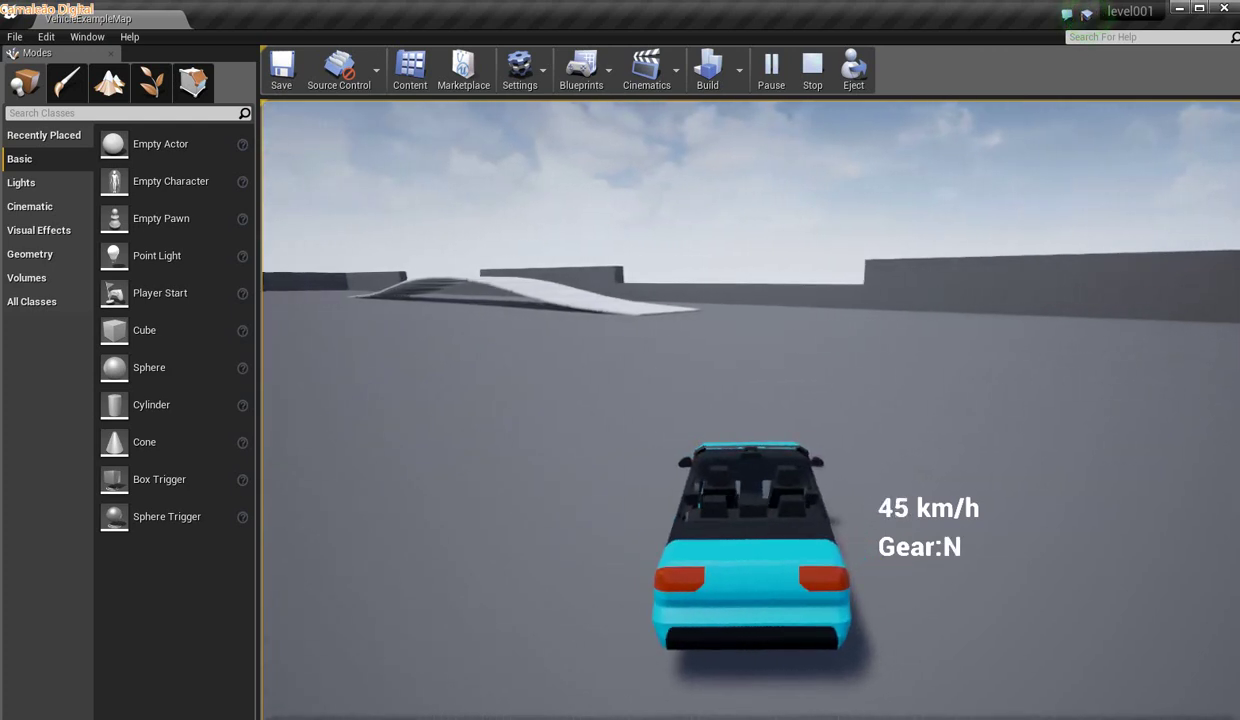
{"action": "key", "text": "w"}
{"action": "key", "text": "a"}
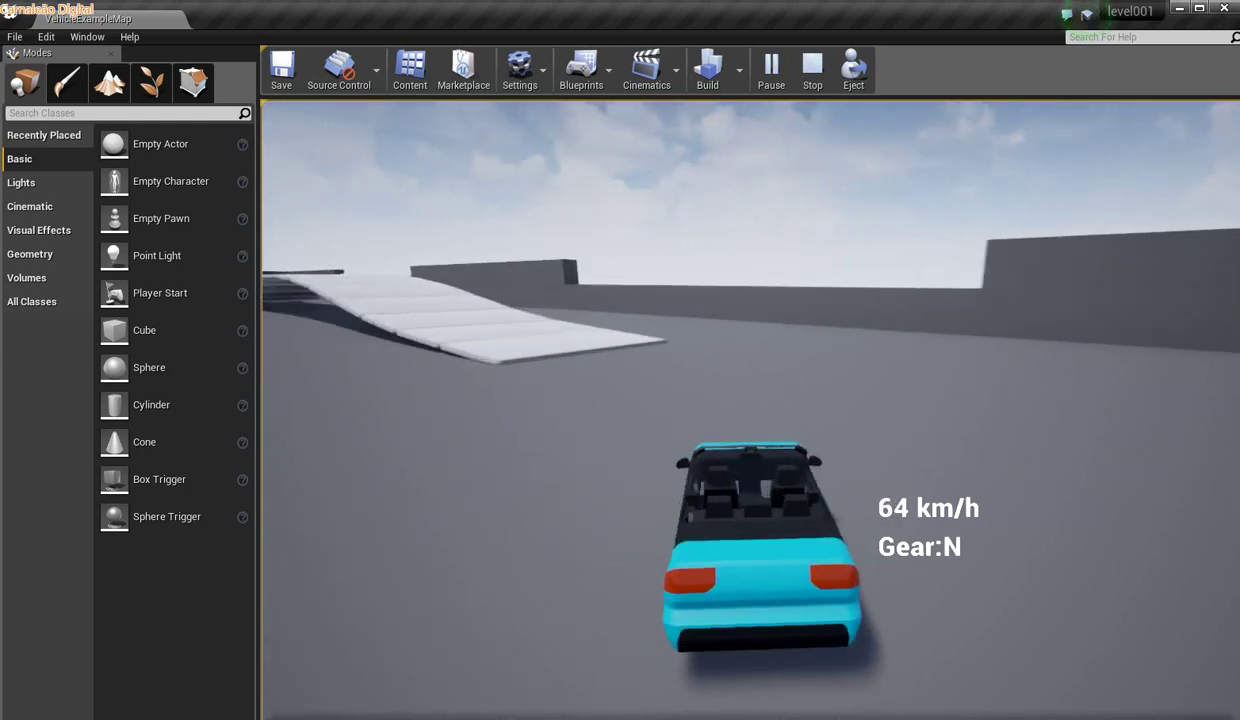
{"action": "key", "text": "w"}
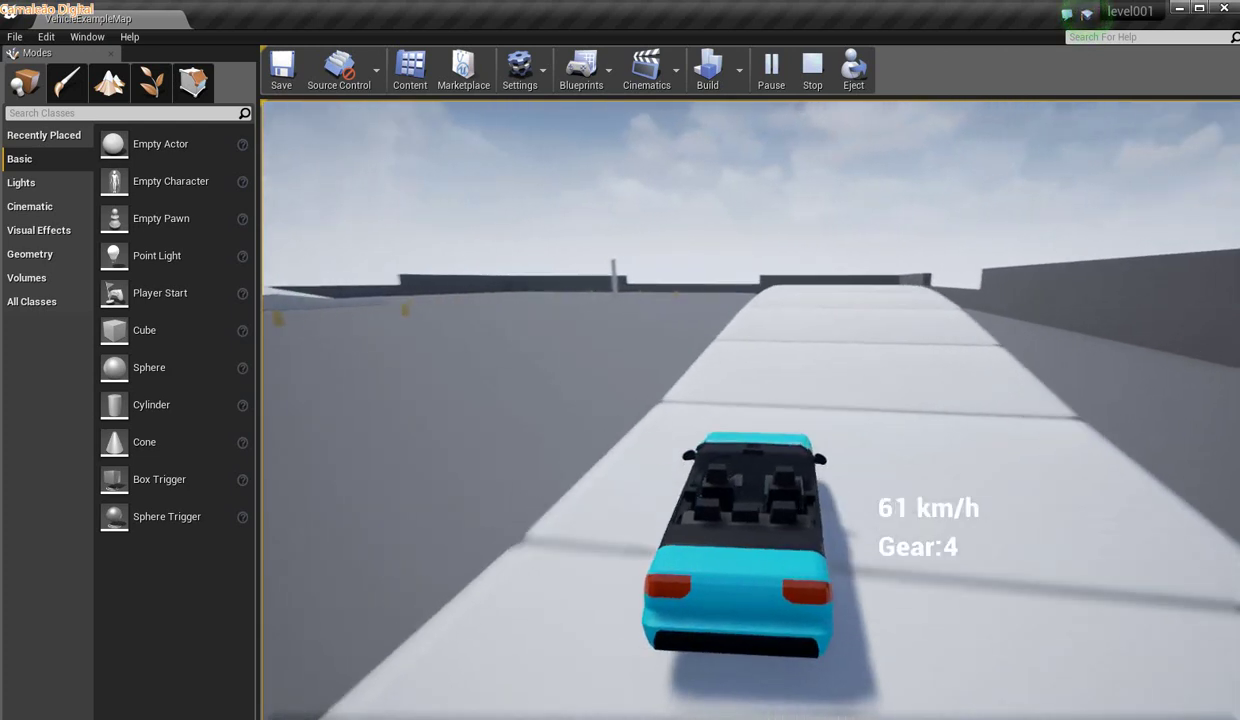
{"action": "key", "text": "w"}
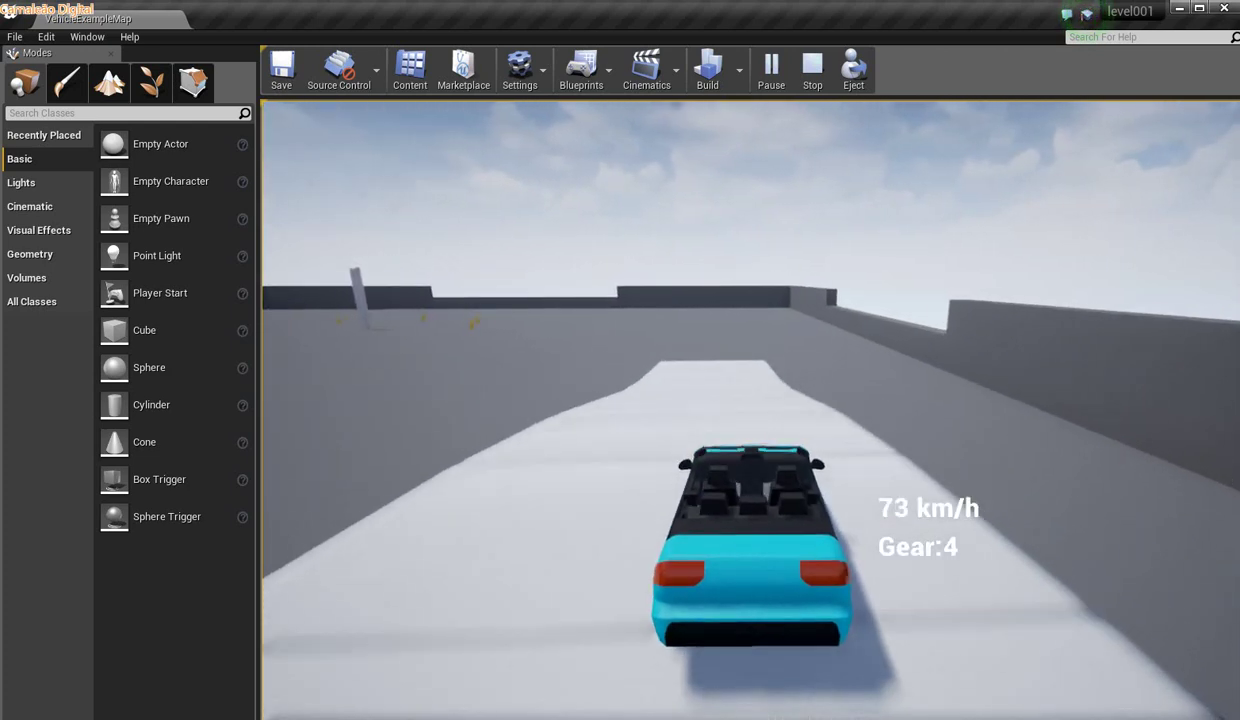
{"action": "key", "text": "w"}
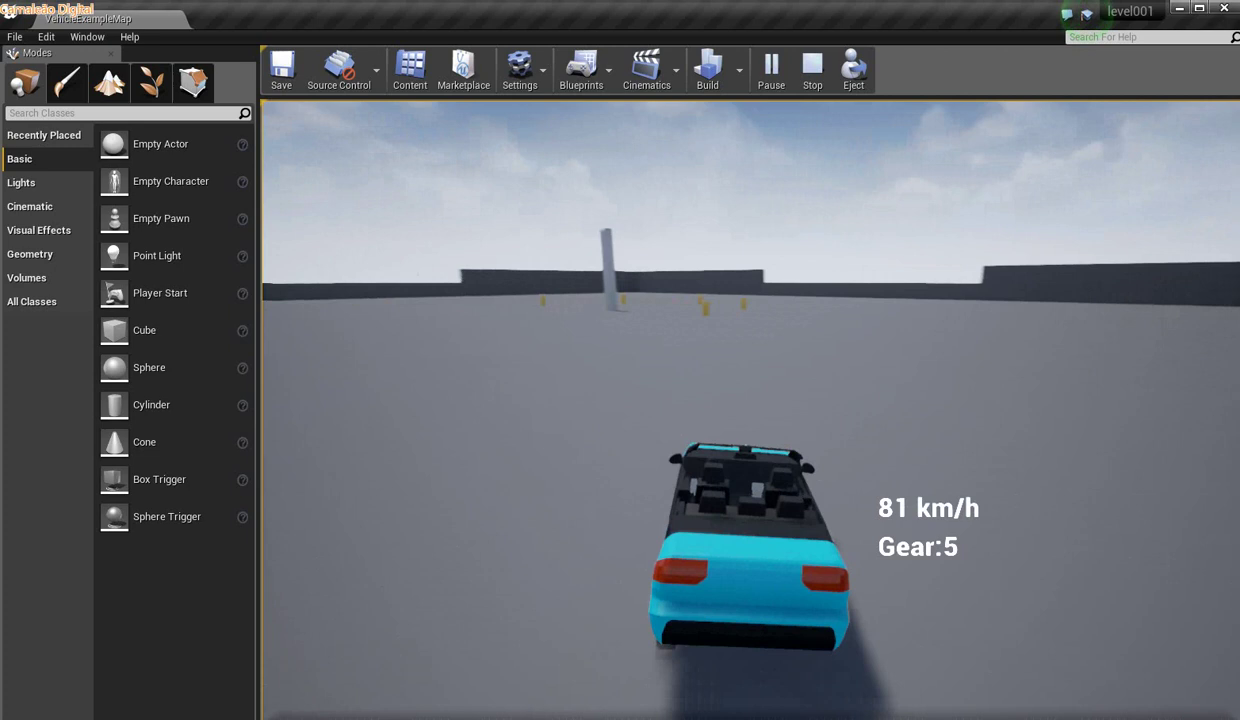
- Turn back across the ground and drive along the second ramp
{"action": "key", "text": "d"}
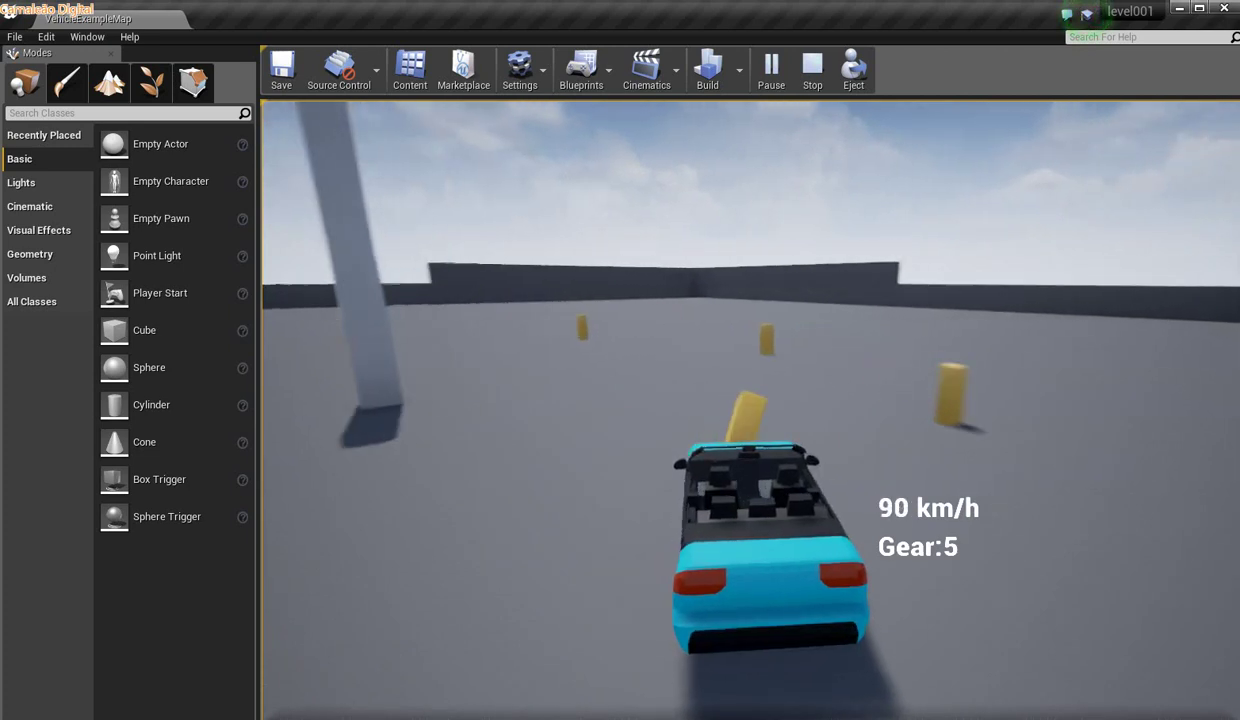
{"action": "key", "text": "s"}
{"action": "key", "text": "a"}
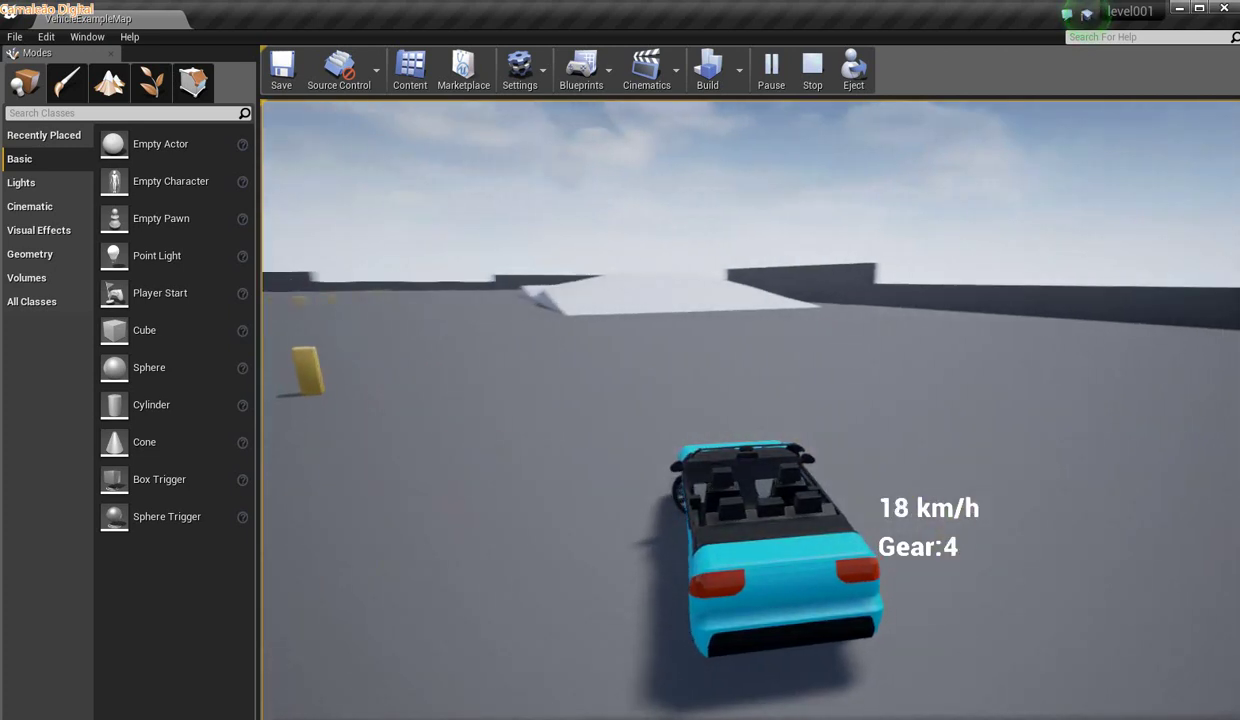
{"action": "key", "text": "w"}
{"action": "key", "text": "d"}
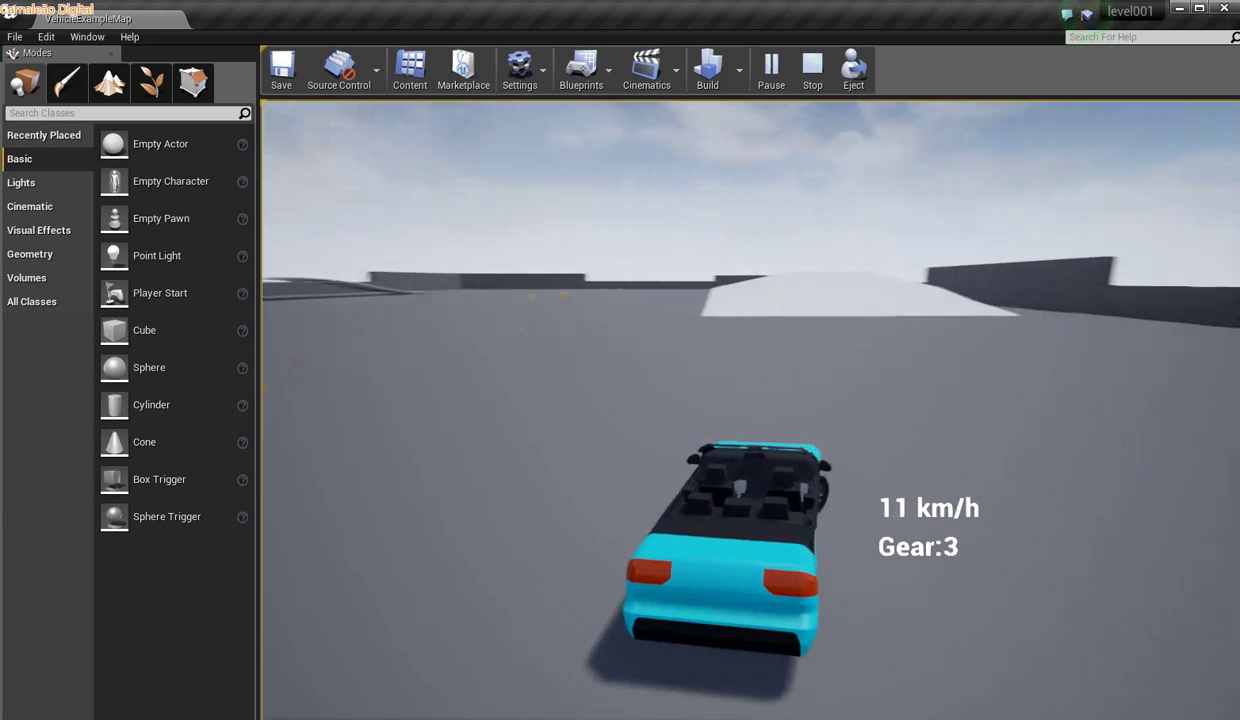
{"action": "key", "text": "w"}
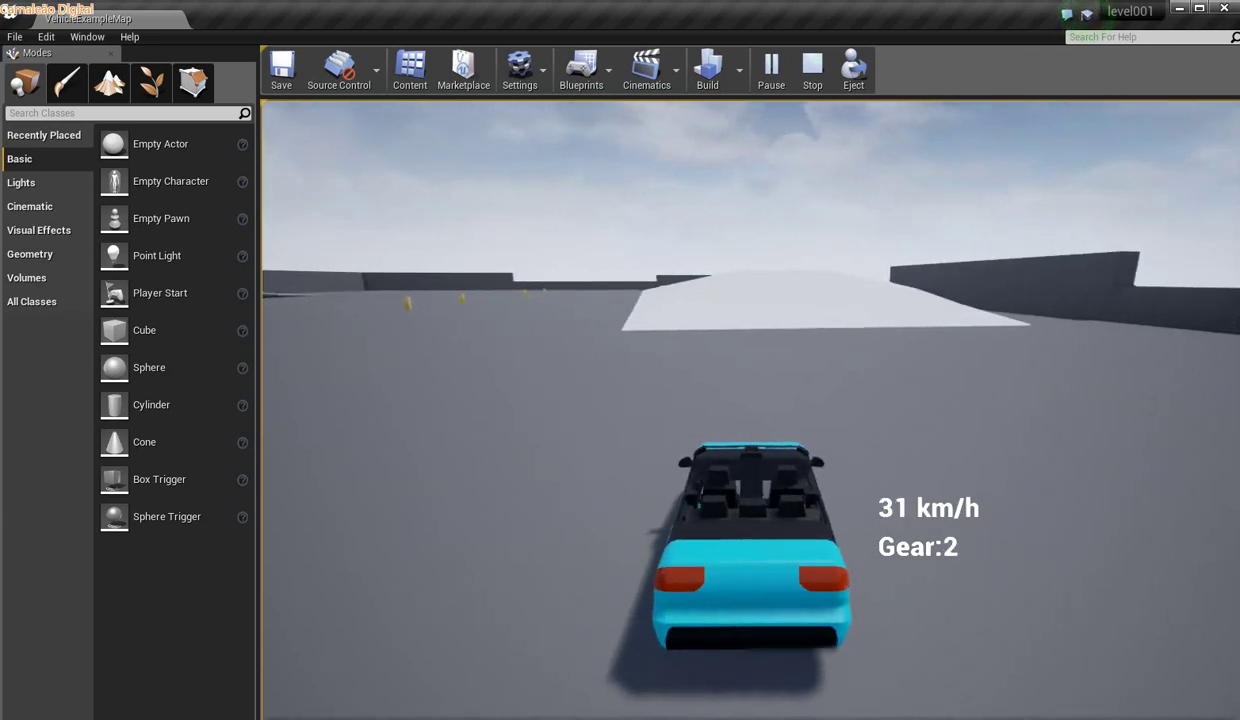
{"action": "key", "text": "w"}
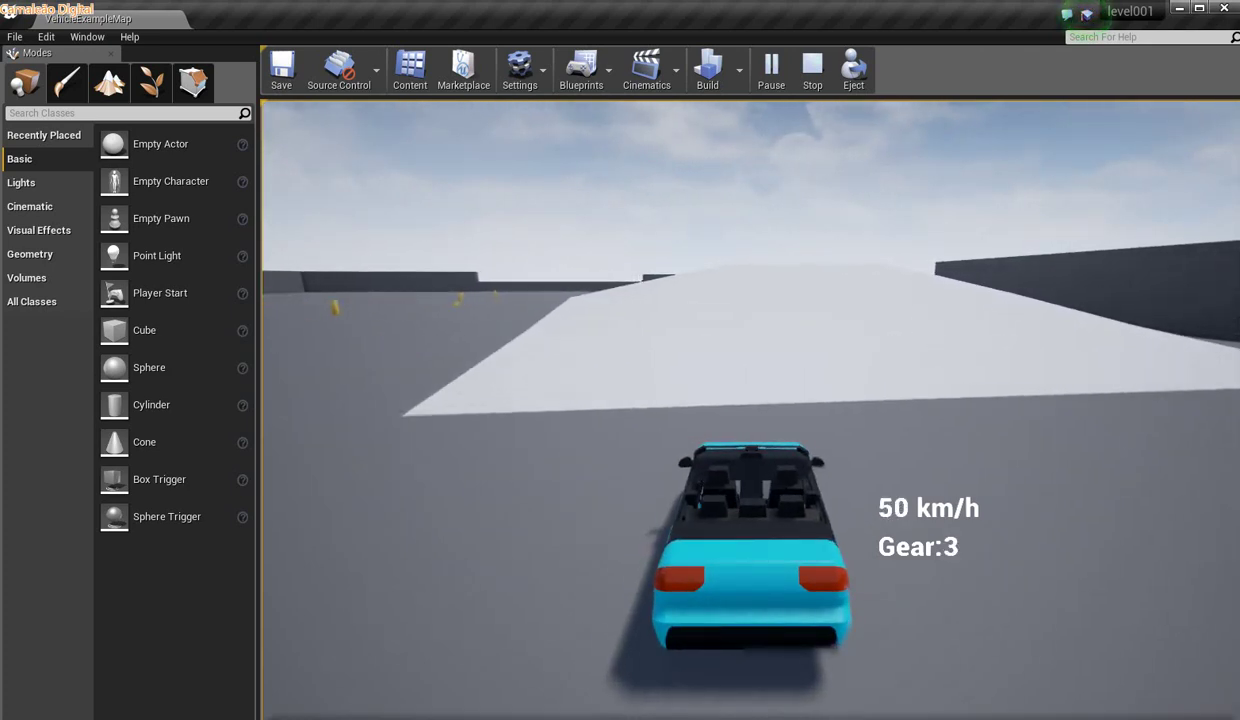
{"action": "key", "text": "w"}
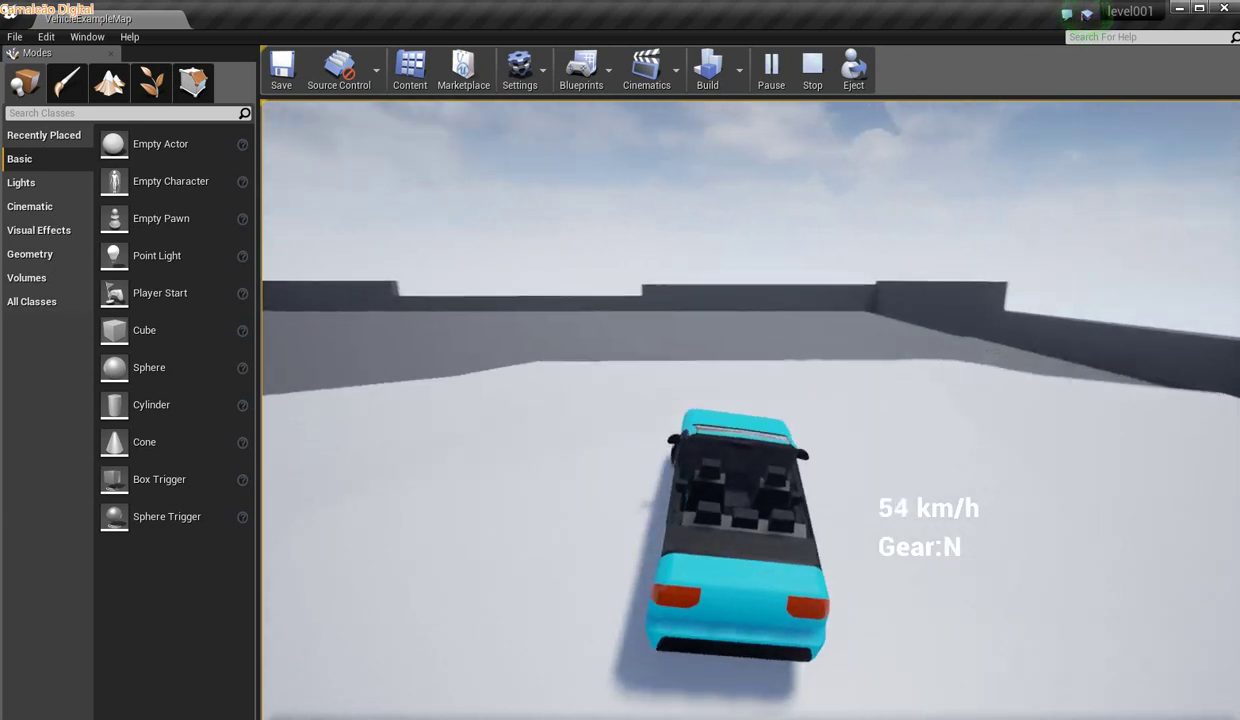
- Brake the car nearly to a stop and exit Play mode with Esc
{"action": "key", "text": "d"}
{"action": "key", "text": "s"}
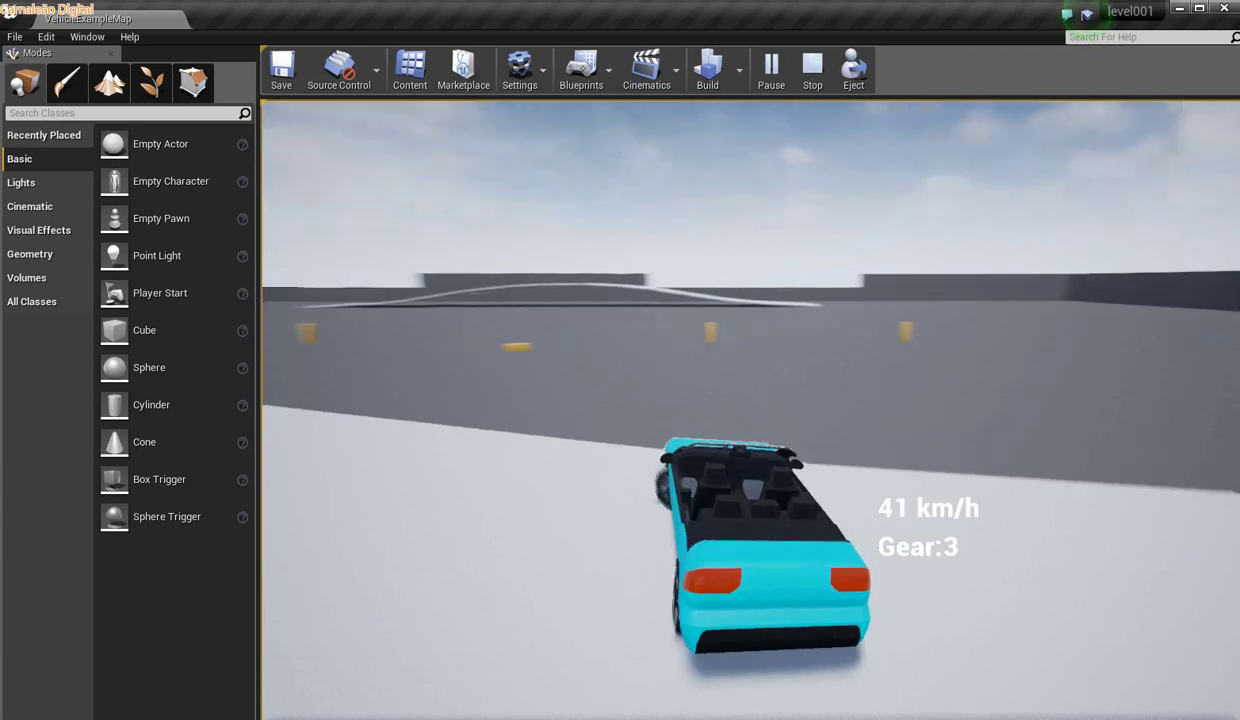
{"action": "key", "text": "a"}
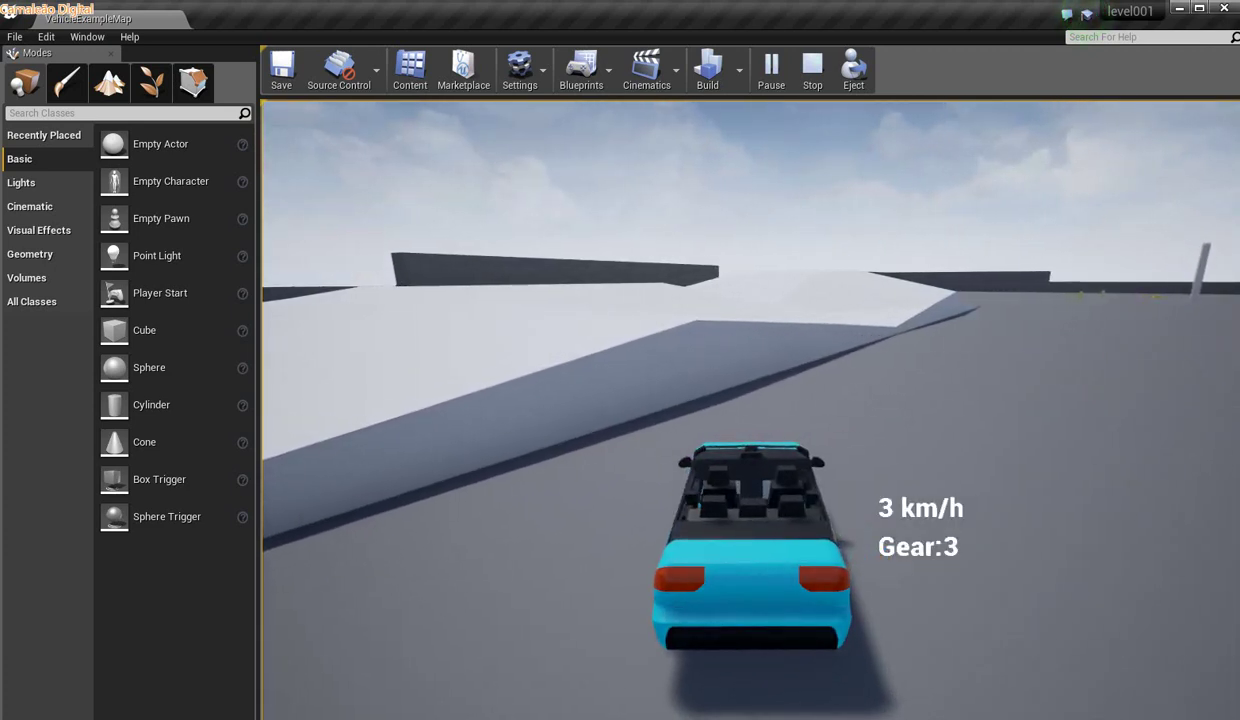
{"action": "key", "text": "Escape"}
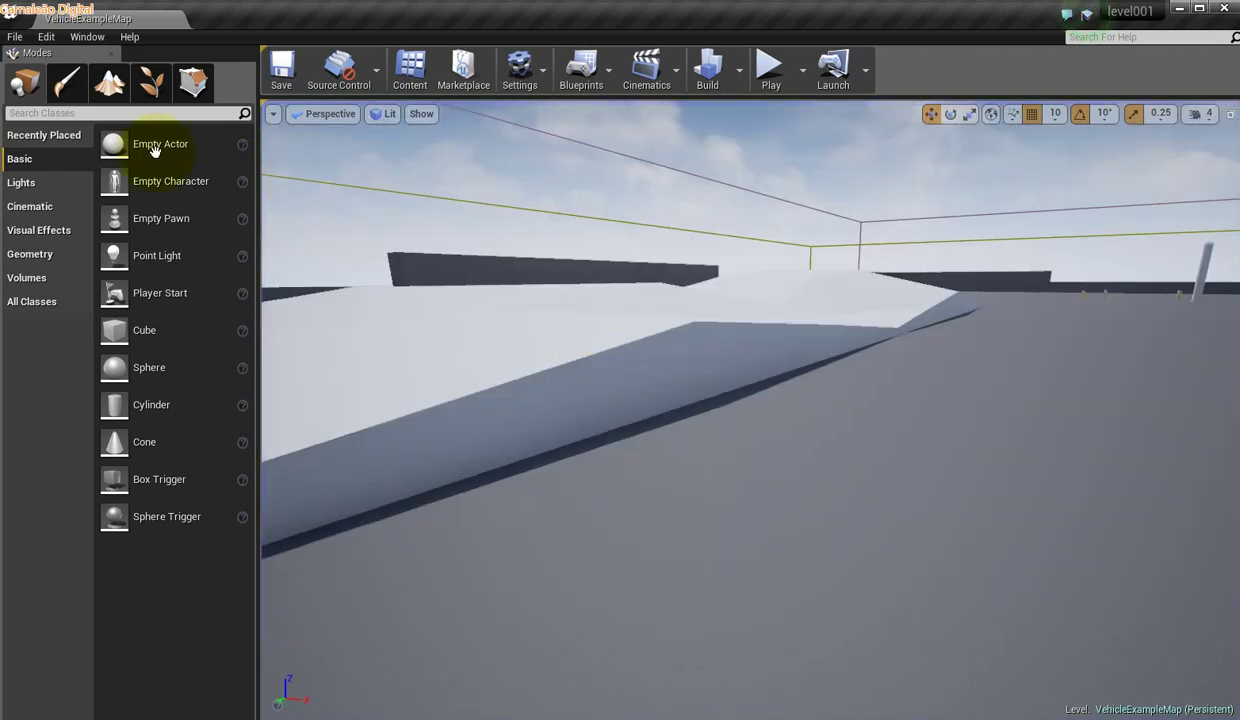